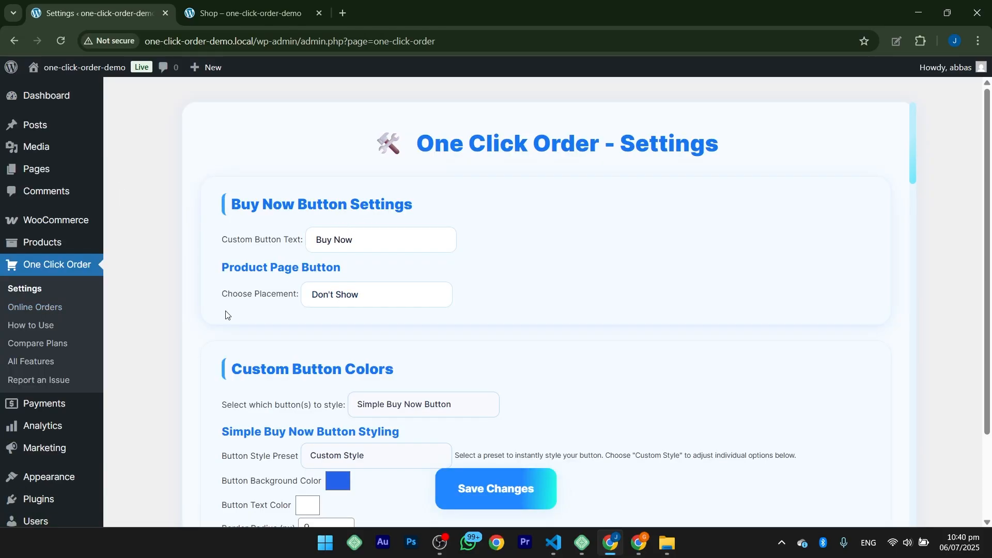
# Step: Open the plugin's Report an Issue page and review the form and the note with the support contact email
pyautogui.click(24, 386)
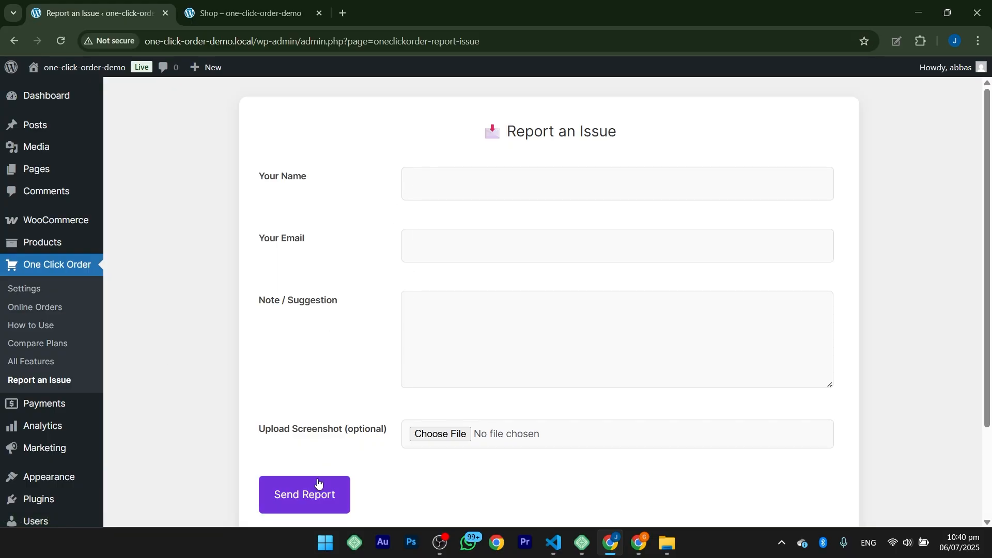
pyautogui.scroll(-3, 383, 403)
pyautogui.moveTo(324, 432); pyautogui.dragTo(638, 433)
pyautogui.moveTo(796, 431); pyautogui.dragTo(660, 436)
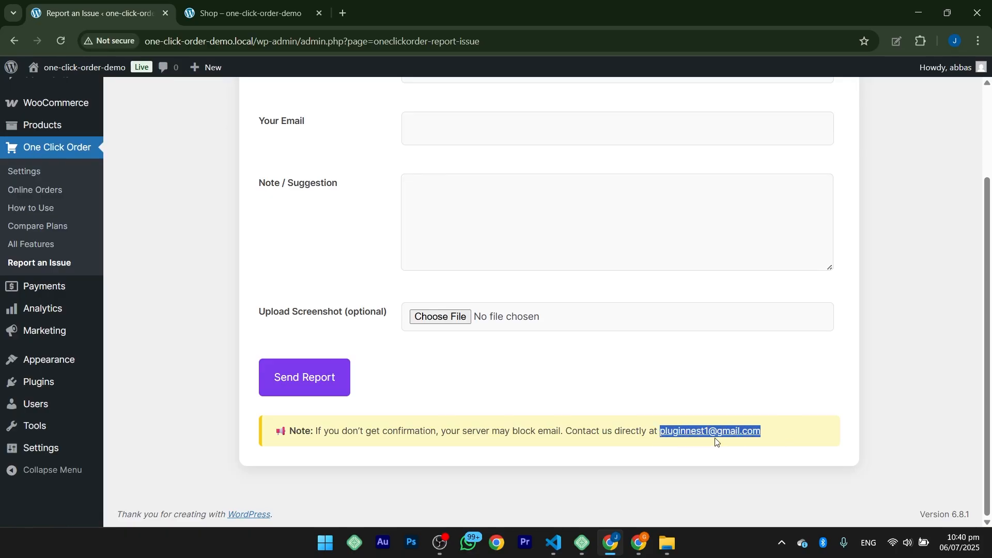
pyautogui.click(659, 449)
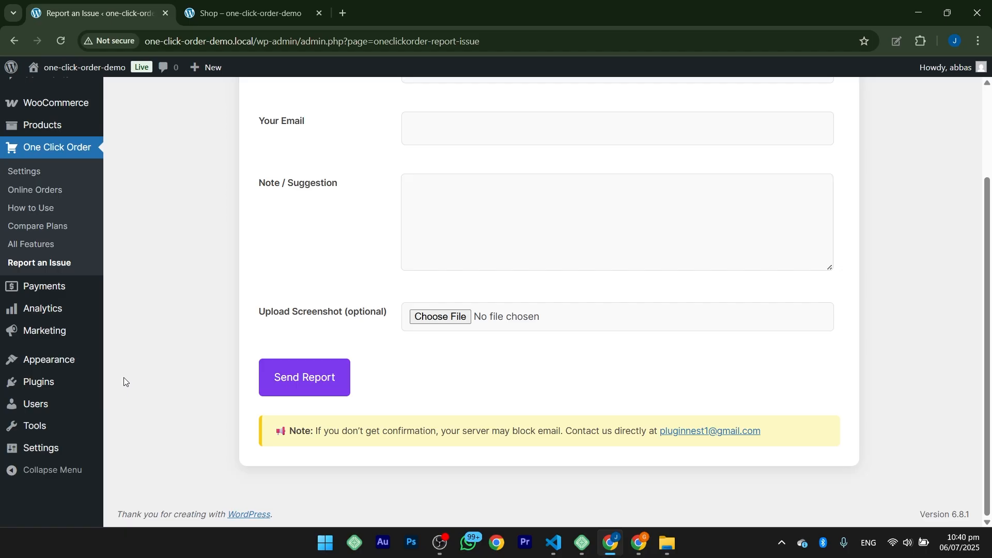
# Step: Look through the One Click Order All Features list and the Compare Plans table of Free and Pro
pyautogui.click(31, 244)
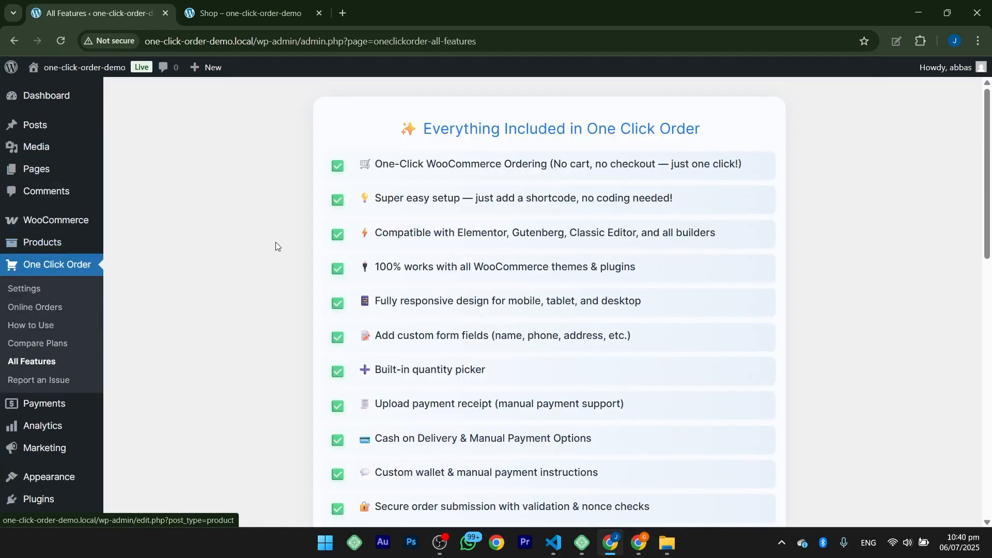
pyautogui.scroll(-12, 447, 345)
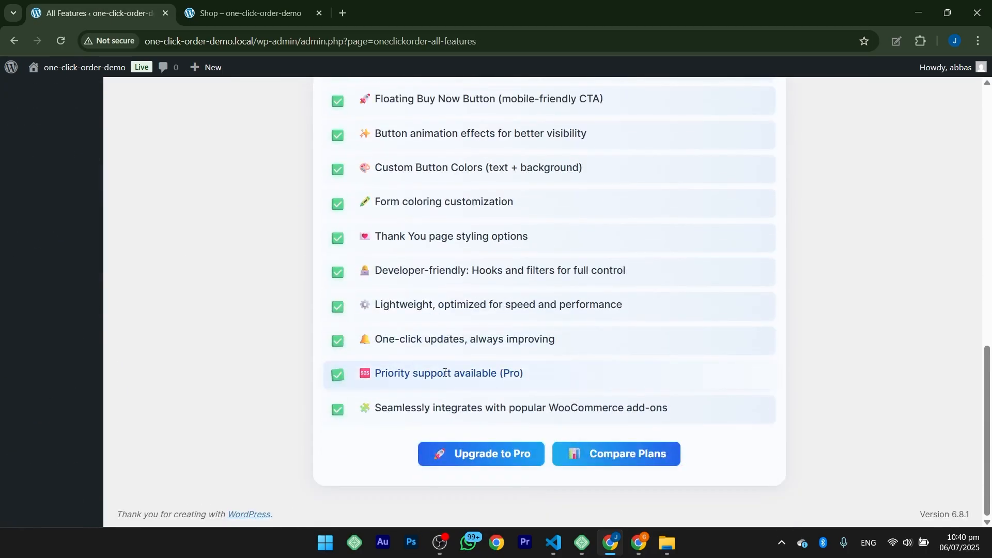
pyautogui.scroll(12, 445, 373)
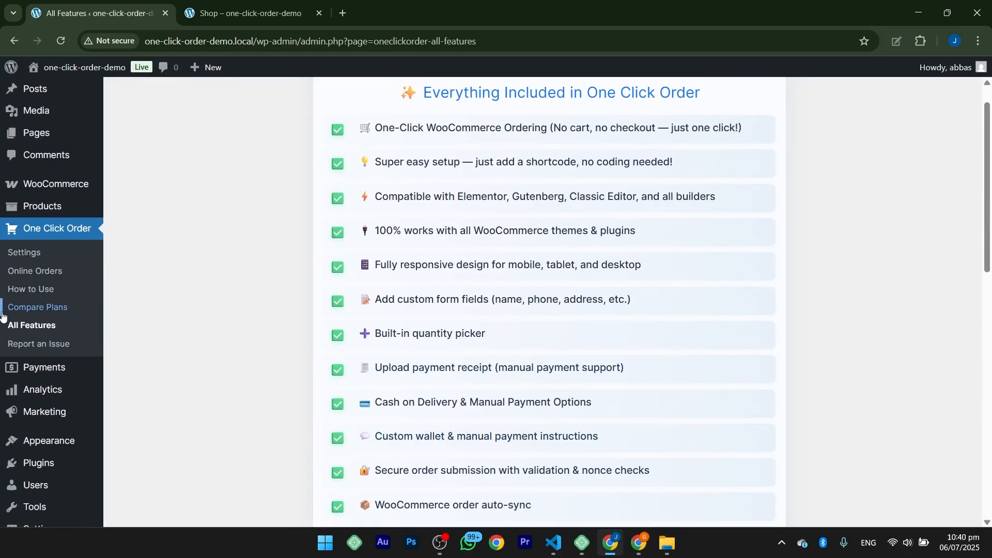
pyautogui.click(21, 308)
pyautogui.scroll(-8, 354, 302)
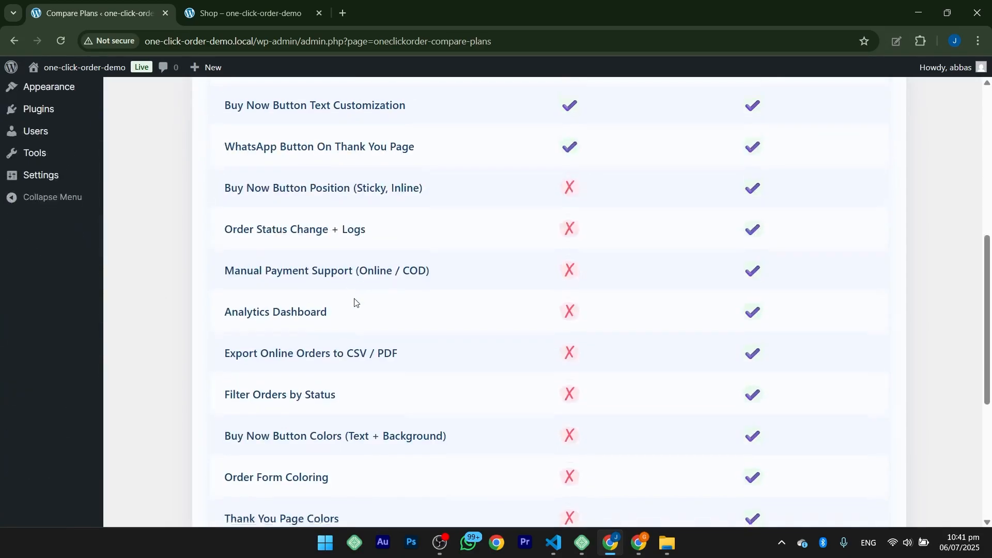
pyautogui.scroll(8, 354, 303)
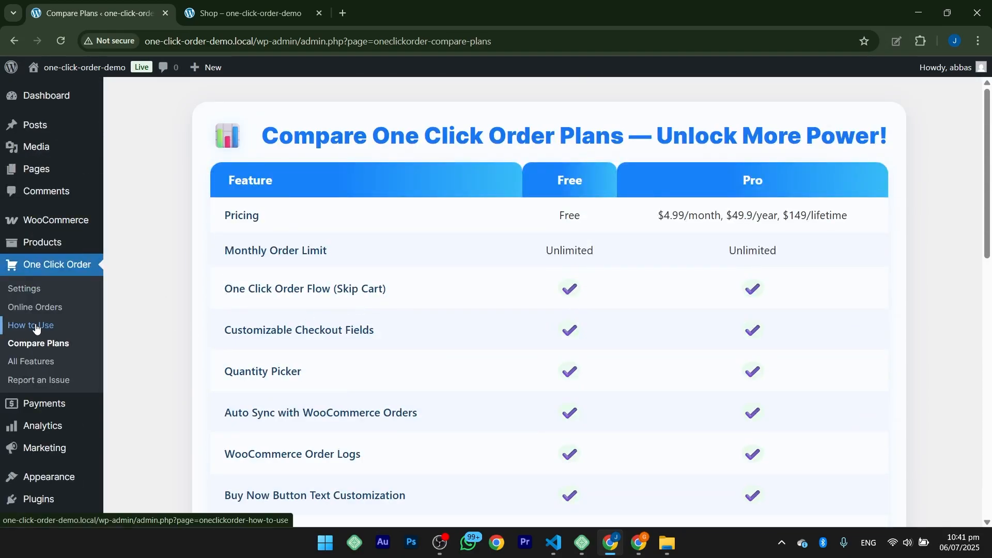
# Step: Open the How to Use page and read Method 1 and the two auto-detect shortcodes of Method 2
pyautogui.click(34, 325)
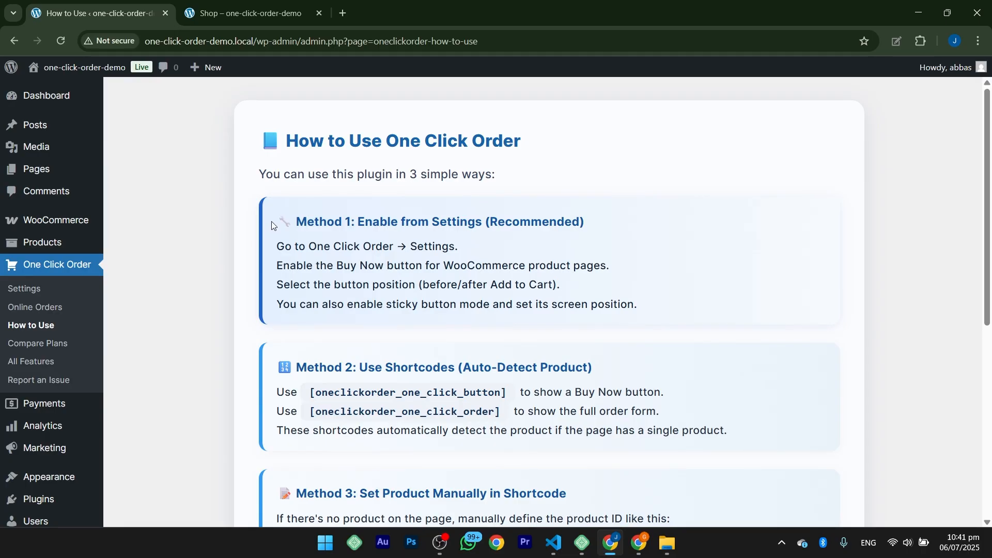
pyautogui.moveTo(271, 222); pyautogui.dragTo(687, 301)
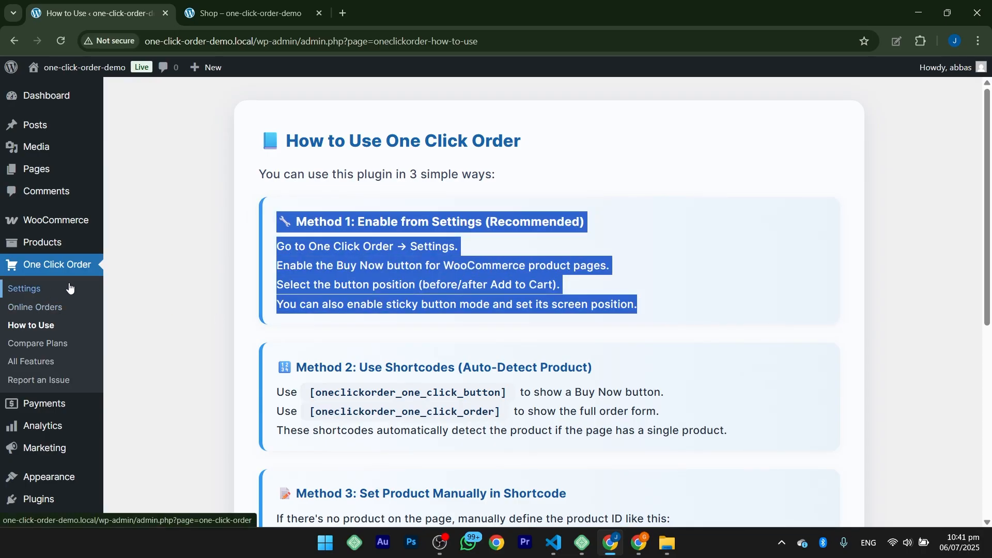
pyautogui.scroll(-3, 310, 263)
pyautogui.moveTo(309, 263); pyautogui.dragTo(504, 263)
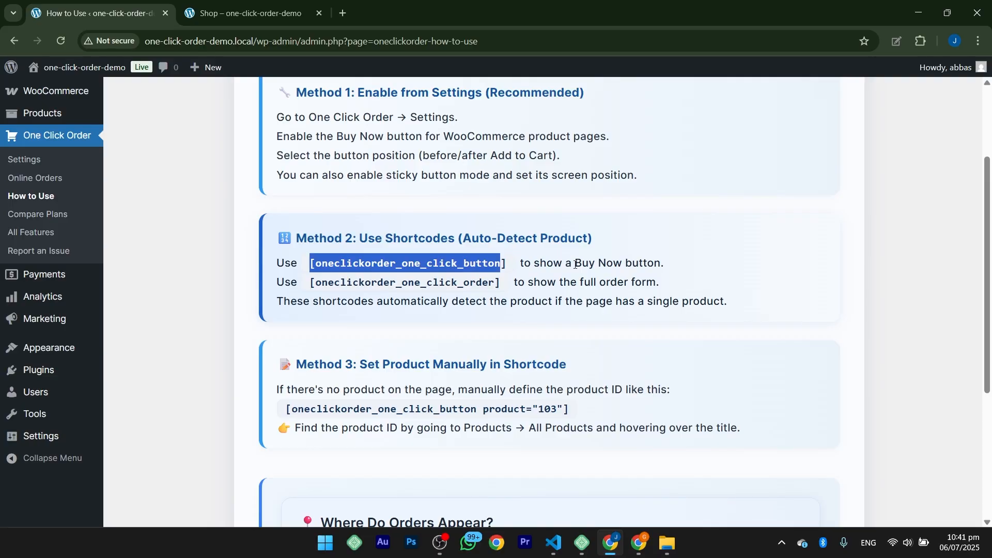
pyautogui.moveTo(575, 263); pyautogui.dragTo(626, 263)
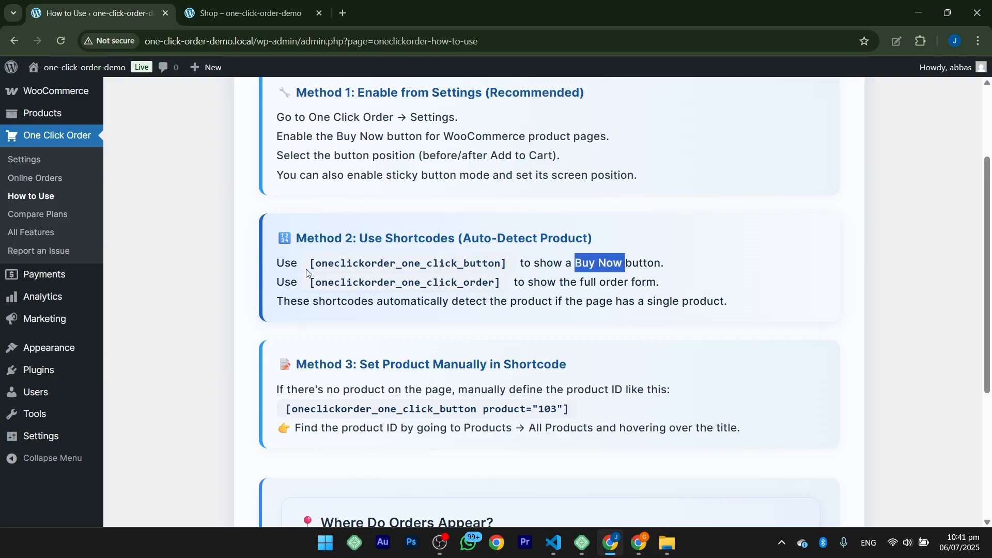
pyautogui.moveTo(311, 283); pyautogui.dragTo(503, 283)
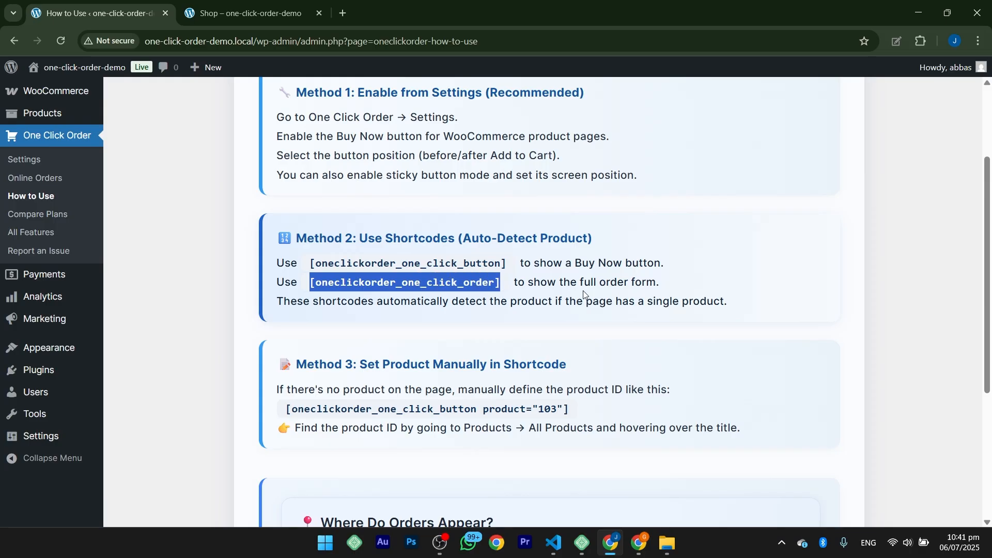
pyautogui.moveTo(575, 282); pyautogui.dragTo(661, 283)
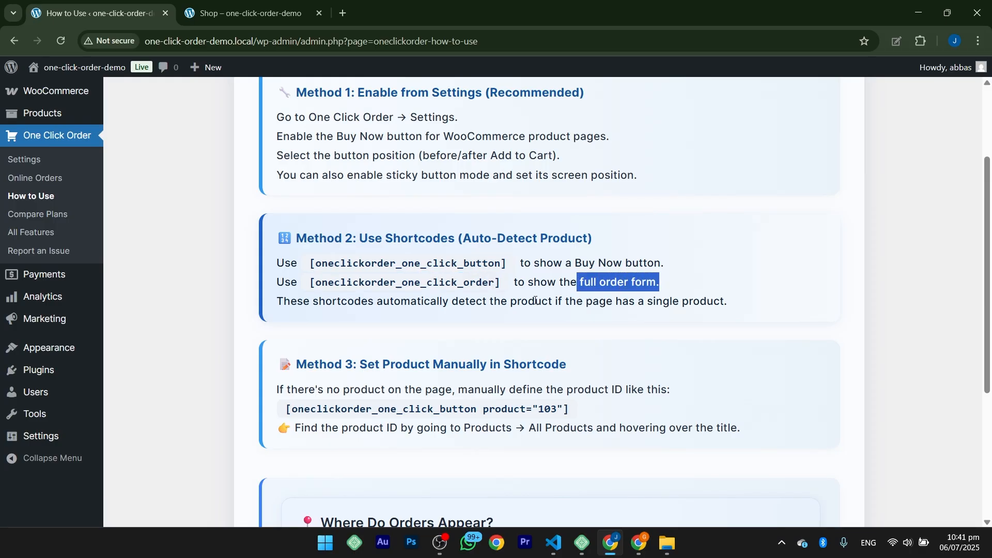
pyautogui.click(400, 320)
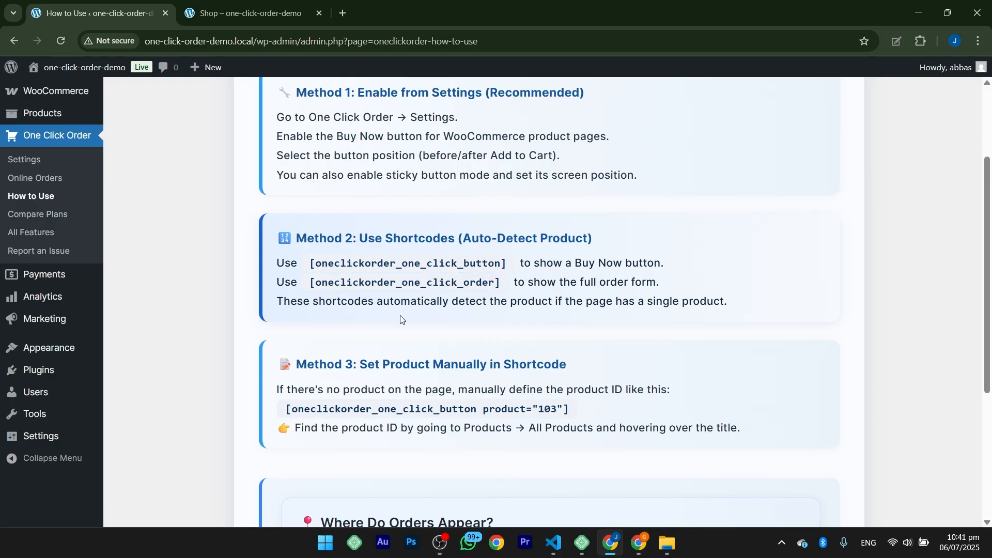
# Step: Read the Method 3 shortcode with its product ID parameter and the section on where orders appear
pyautogui.scroll(-2, 356, 314)
pyautogui.moveTo(282, 282); pyautogui.dragTo(577, 280)
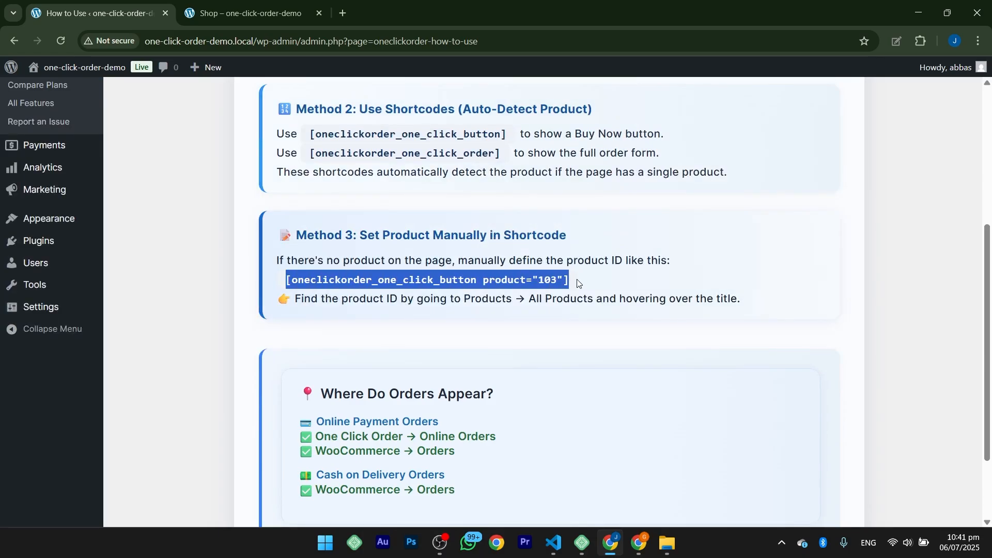
pyautogui.click(491, 278)
pyautogui.moveTo(486, 280); pyautogui.dragTo(563, 280)
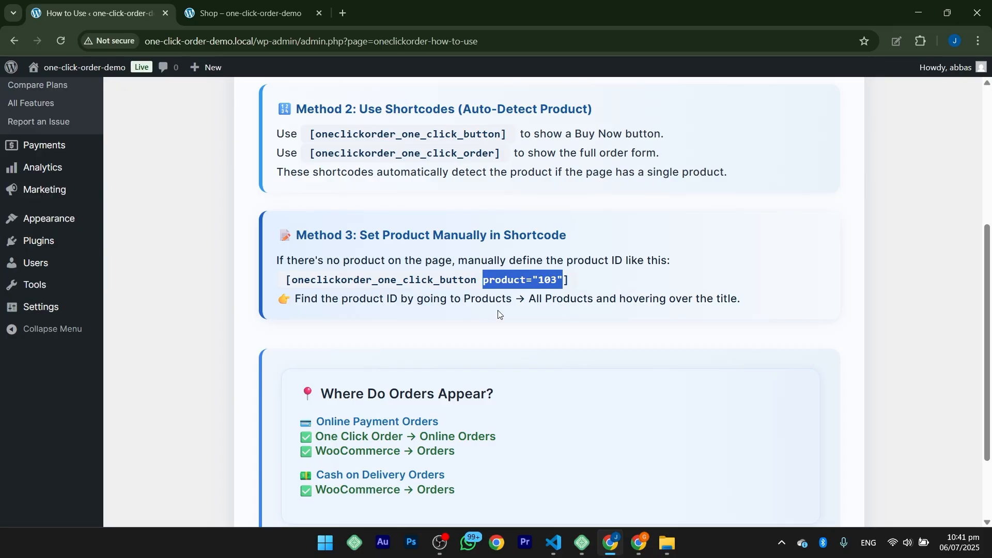
pyautogui.scroll(-1, 513, 332)
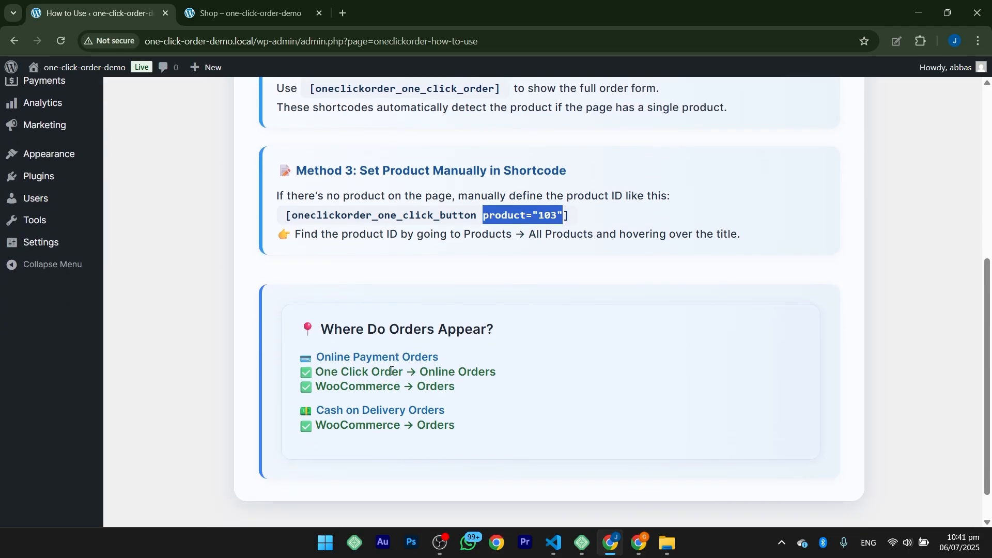
pyautogui.scroll(5, 391, 371)
# Step: Check the Online Orders log and return to the plugin's Settings to view the product page button placement
pyautogui.click(27, 250)
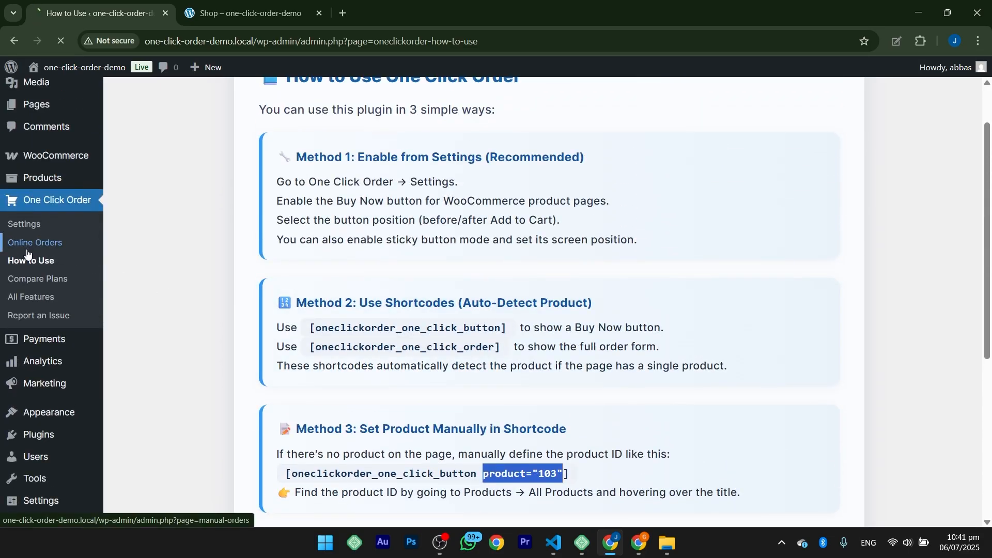
pyautogui.moveTo(115, 150); pyautogui.dragTo(288, 144)
pyautogui.click(290, 145)
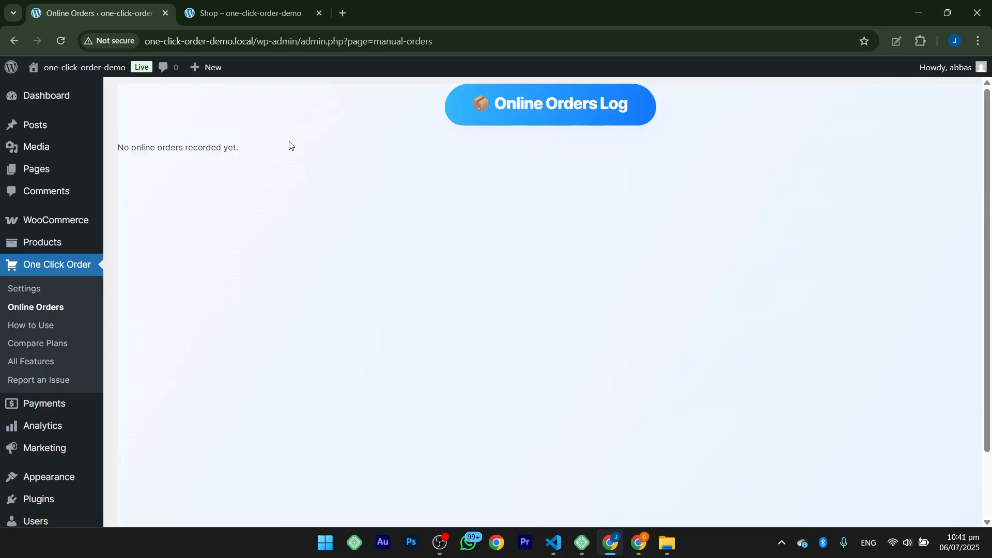
pyautogui.click(27, 290)
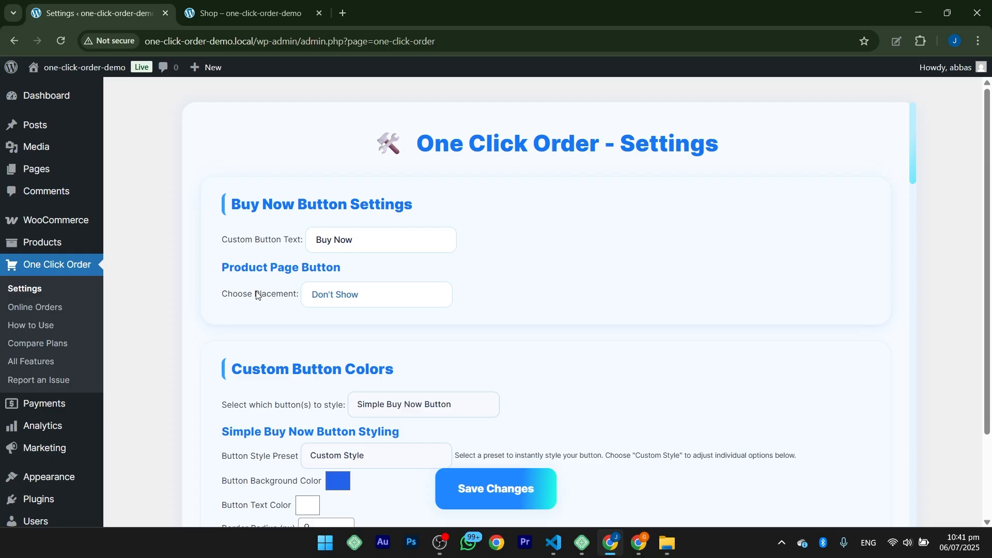
pyautogui.moveTo(226, 303); pyautogui.dragTo(294, 297)
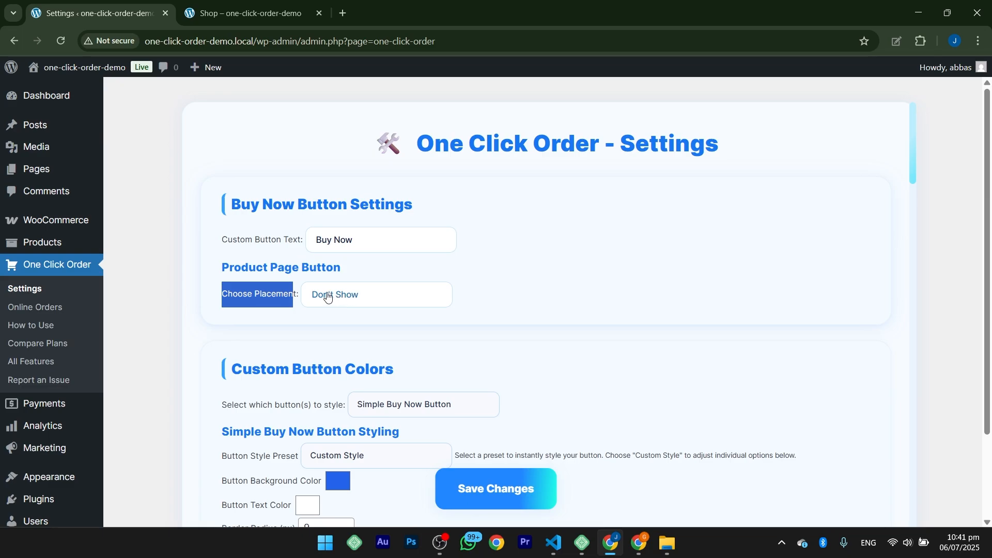
# Step: Open the Mens Divi Hoodie product from the shop and examine the buttons on its product page
pyautogui.click(215, 21)
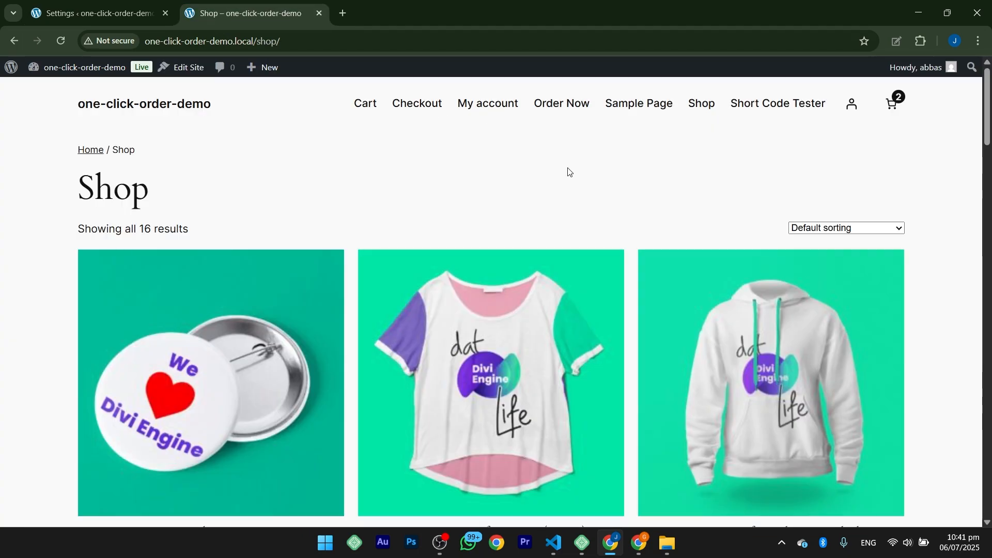
pyautogui.scroll(-15, 569, 172)
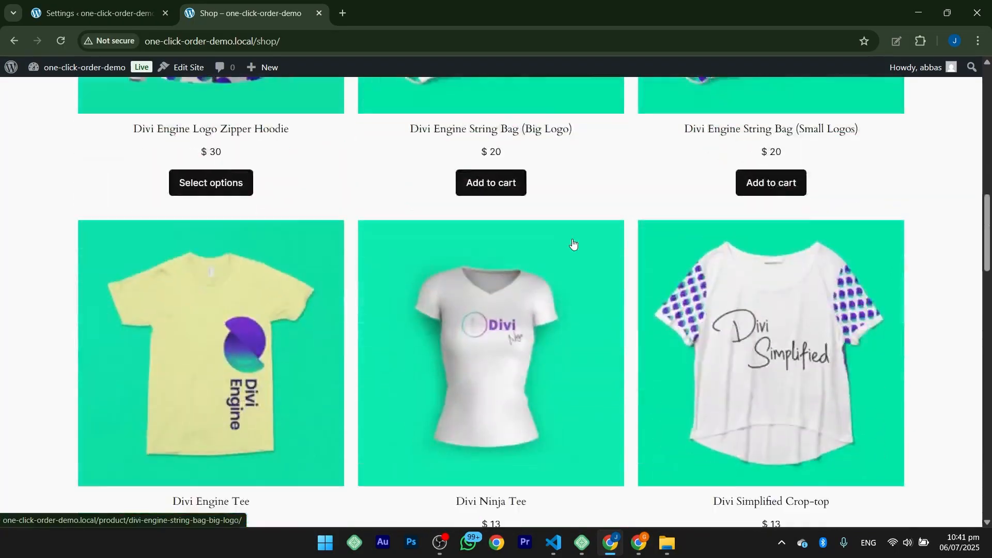
pyautogui.scroll(-9, 572, 243)
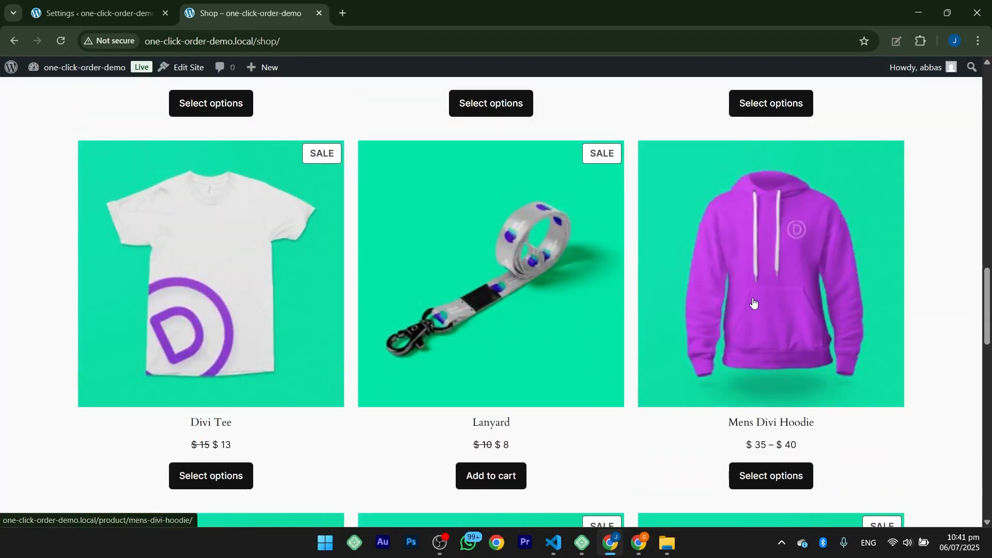
pyautogui.click(729, 356)
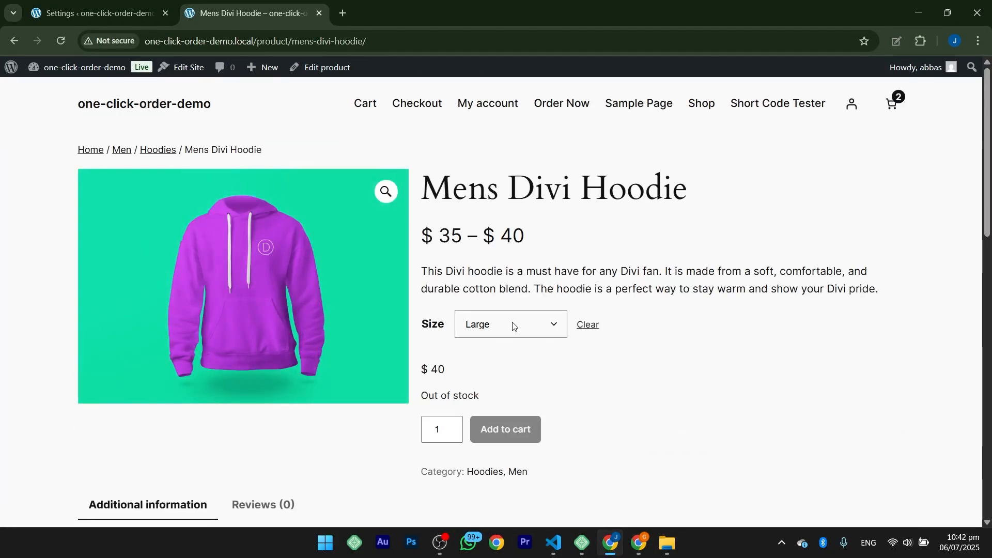
pyautogui.scroll(-3, 574, 397)
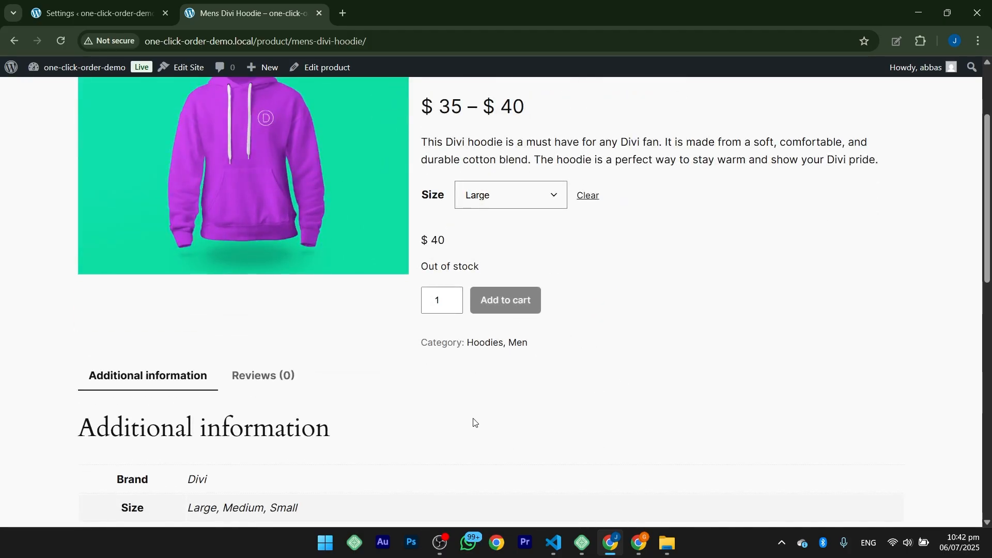
# Step: Set the product page button placement to After Add to Cart Button, save the settings, and reload the hoodie page to check it
pyautogui.click(78, 16)
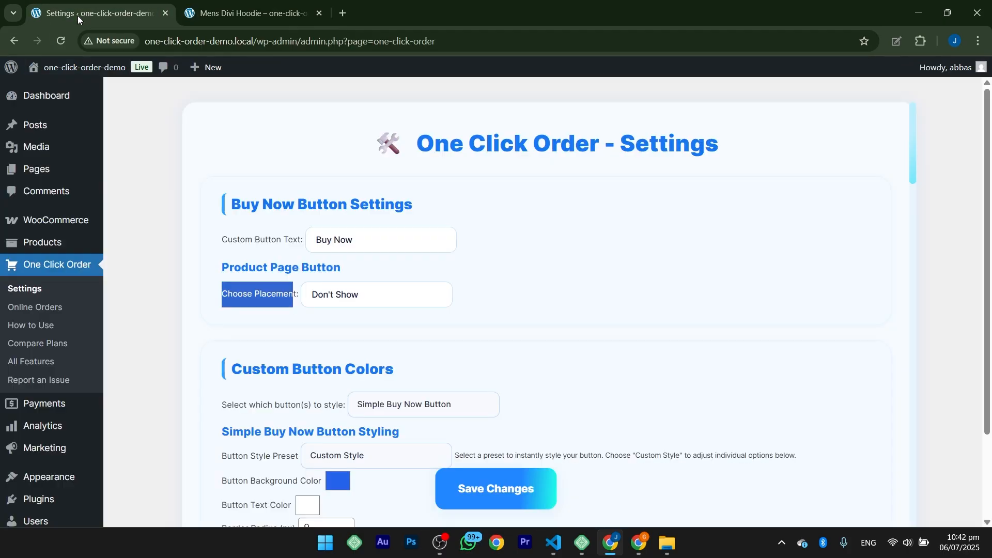
pyautogui.click(327, 294)
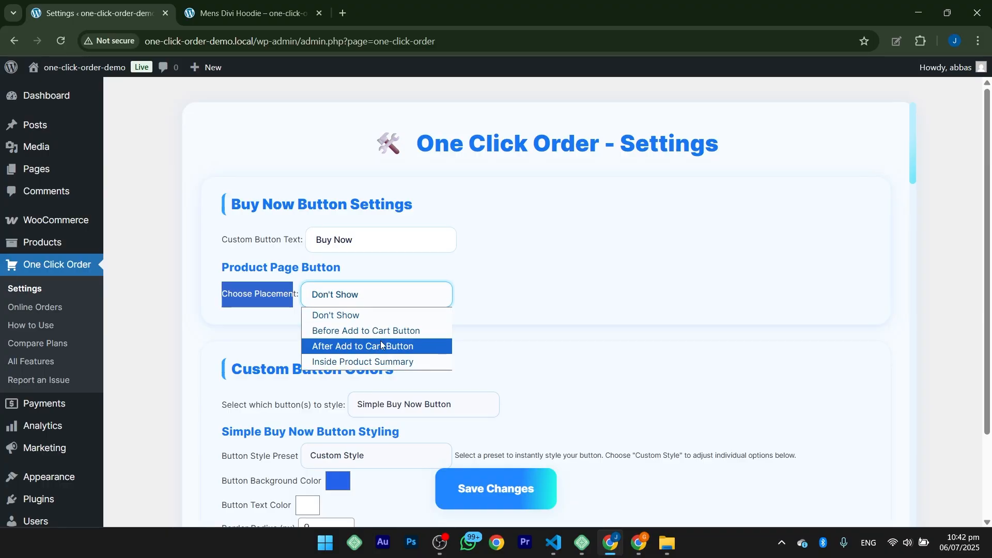
pyautogui.click(356, 345)
pyautogui.click(463, 490)
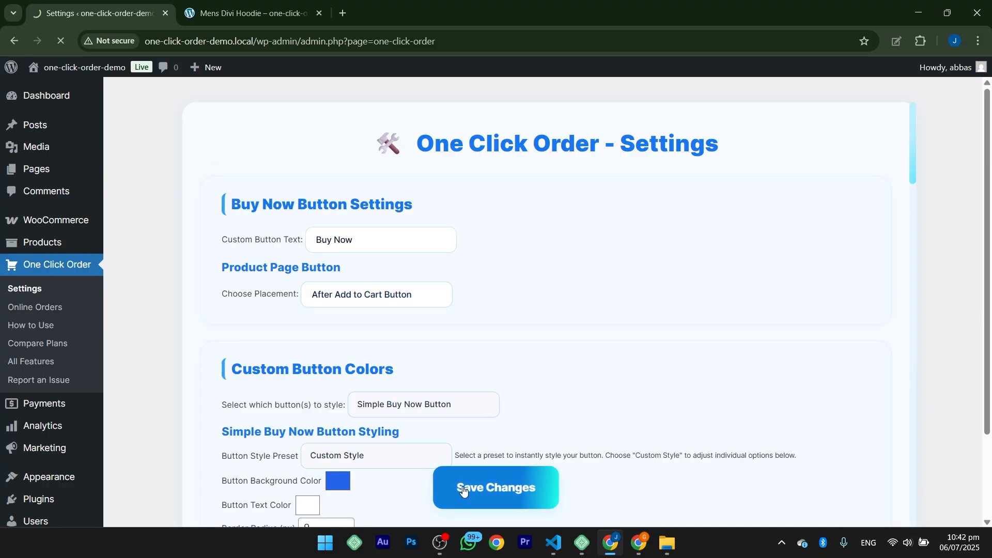
pyautogui.moveTo(236, 181); pyautogui.dragTo(427, 184)
pyautogui.click(236, 4)
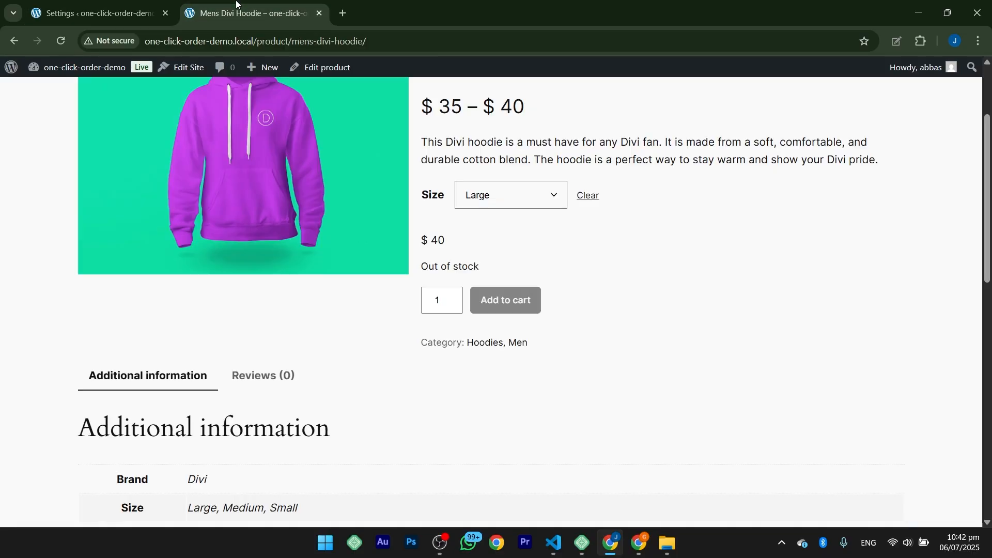
pyautogui.click(56, 44)
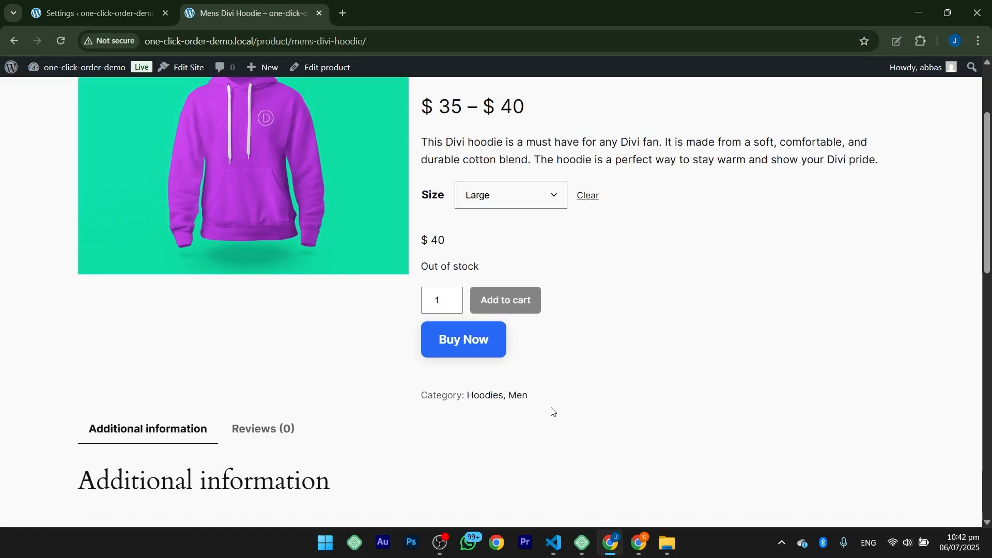
# Step: Set the custom button text to Instant Buy, save the settings, and reload the hoodie page to check the label
pyautogui.click(105, 14)
pyautogui.moveTo(365, 283); pyautogui.dragTo(291, 277)
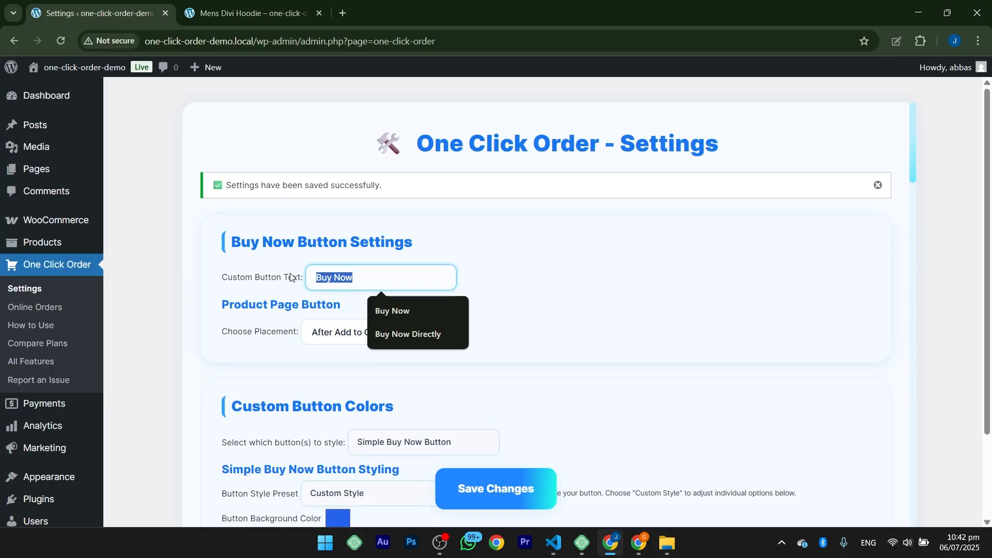
pyautogui.click(434, 336)
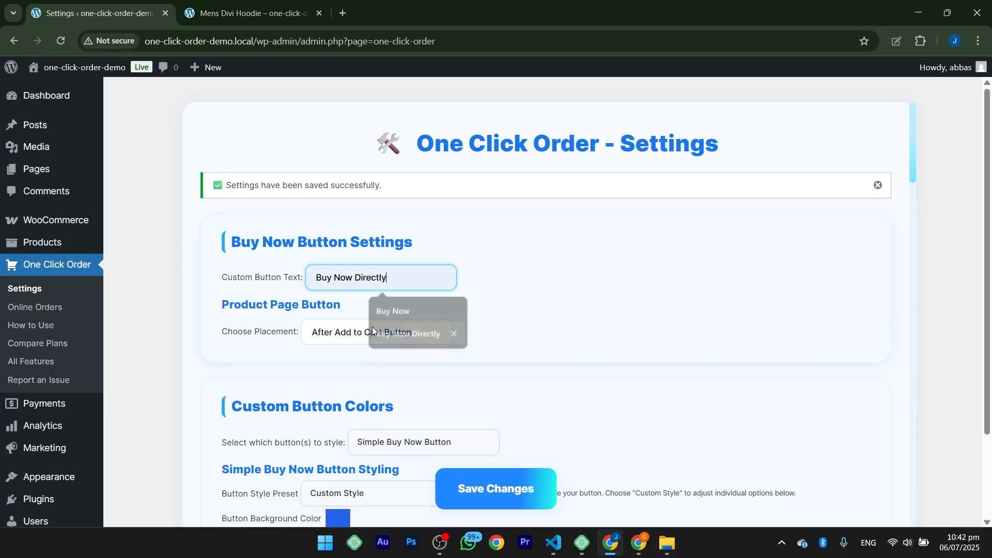
pyautogui.moveTo(387, 277); pyautogui.dragTo(303, 276)
pyautogui.write('Instant Buy')
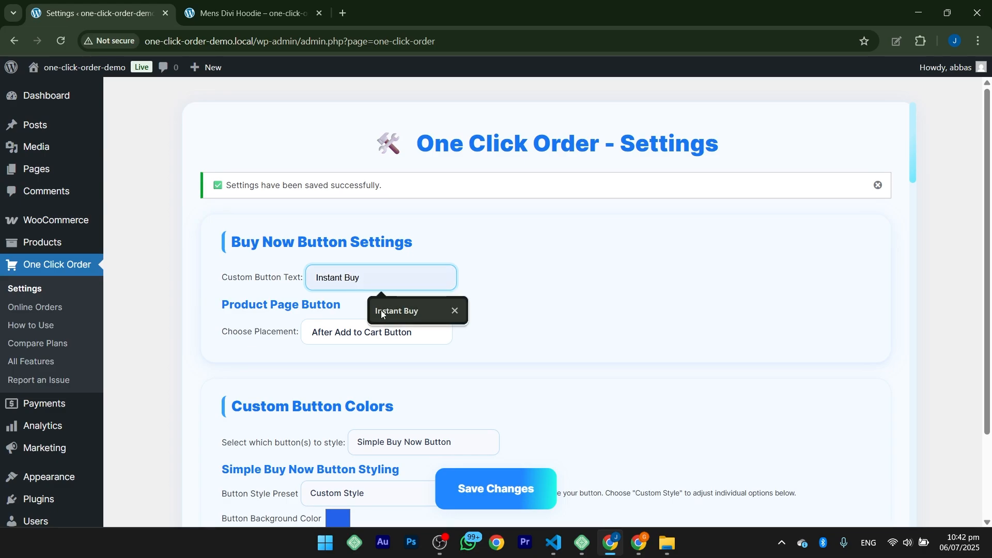
pyautogui.click(380, 310)
pyautogui.click(464, 486)
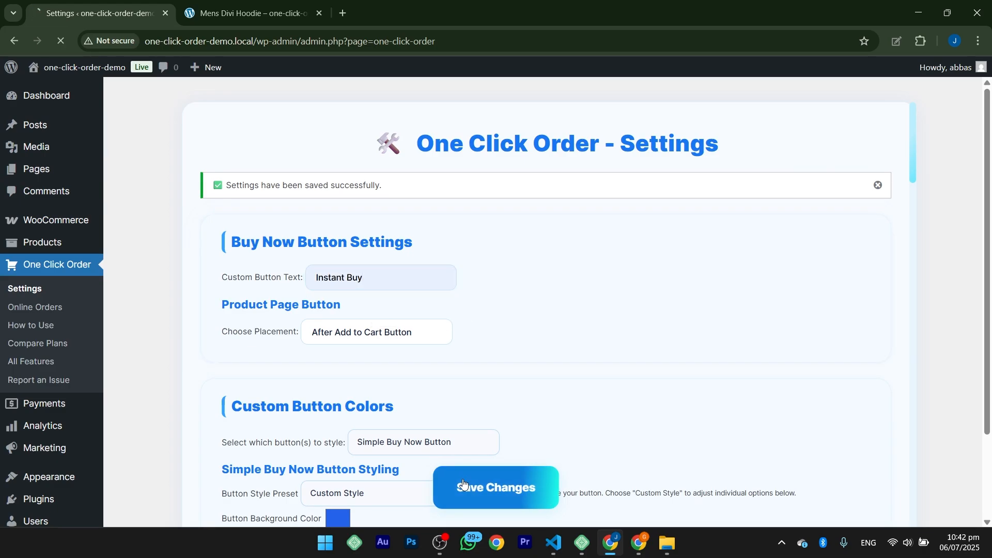
pyautogui.click(246, 14)
pyautogui.click(61, 41)
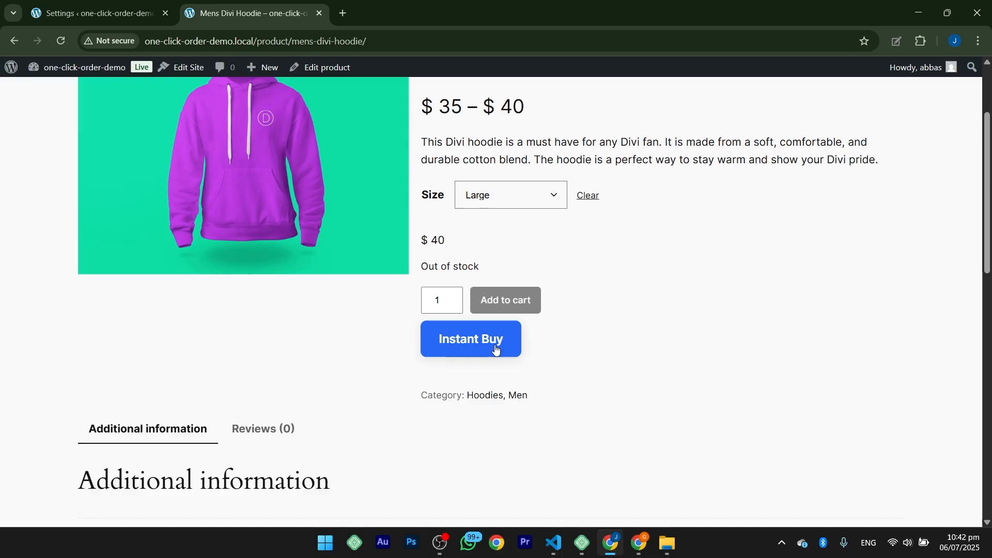
# Step: Apply the Mint style preset to the simple Buy Now button, save the settings, and reload the hoodie page to check it
pyautogui.click(107, 13)
pyautogui.scroll(-1, 337, 348)
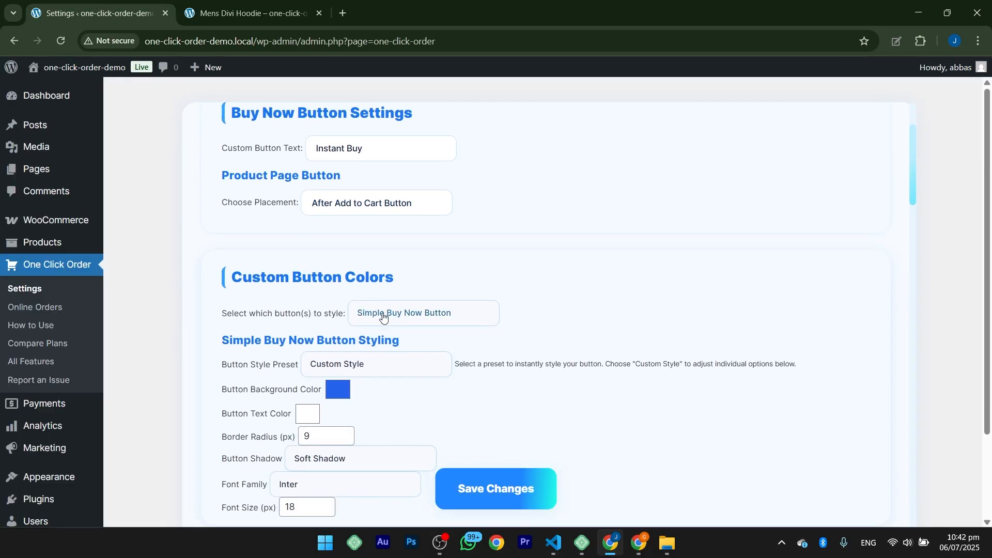
pyautogui.scroll(-2, 348, 330)
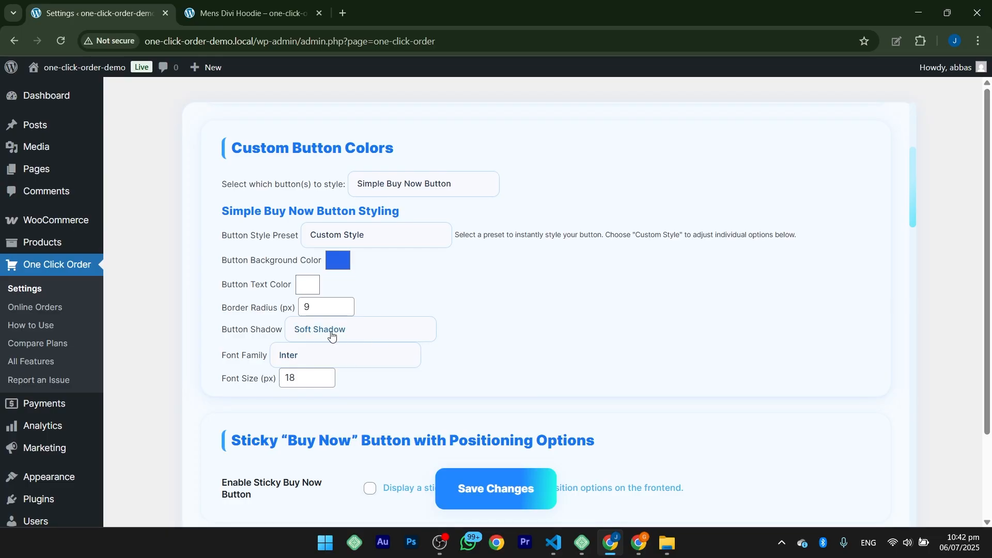
pyautogui.scroll(1, 366, 294)
pyautogui.click(370, 301)
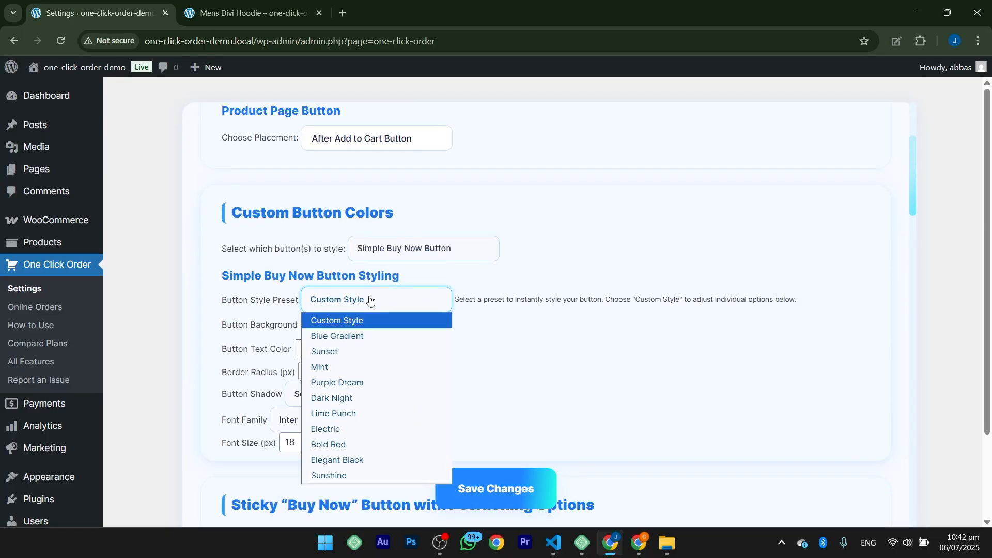
pyautogui.click(339, 368)
pyautogui.click(473, 489)
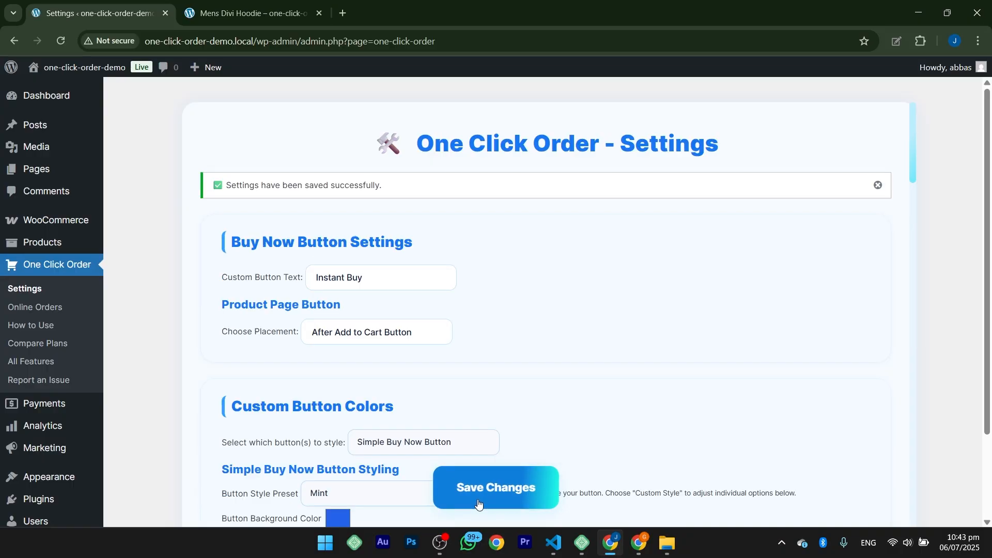
pyautogui.click(292, 4)
pyautogui.click(61, 41)
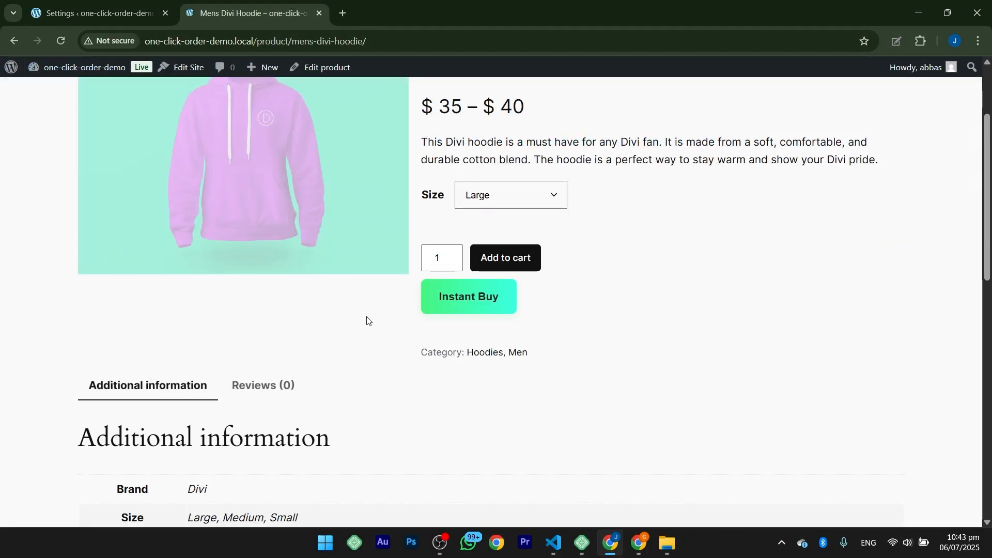
# Step: Switch the simple Buy Now button's preset to Custom Style with a black background and white text
pyautogui.click(139, 14)
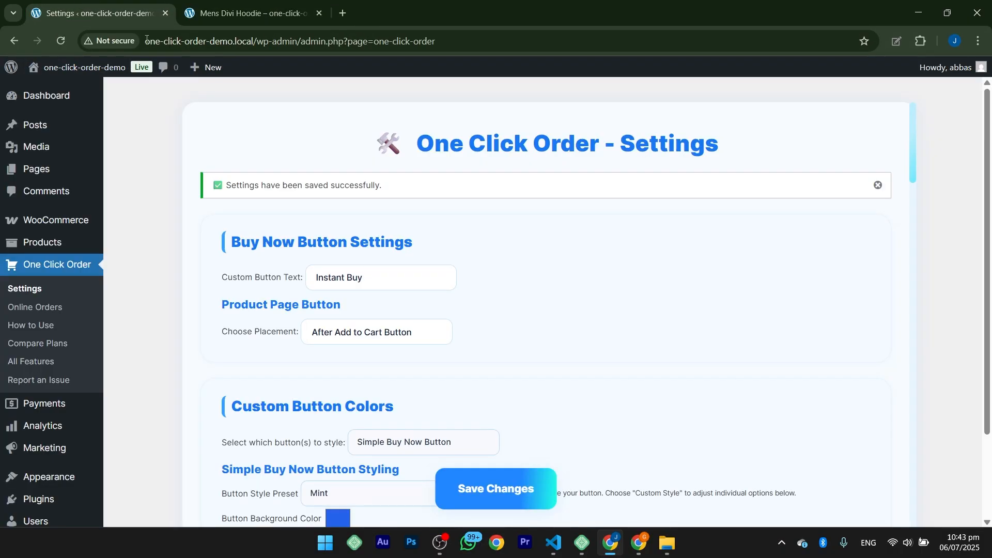
pyautogui.scroll(-3, 368, 375)
pyautogui.scroll(-3, 437, 323)
pyautogui.click(355, 233)
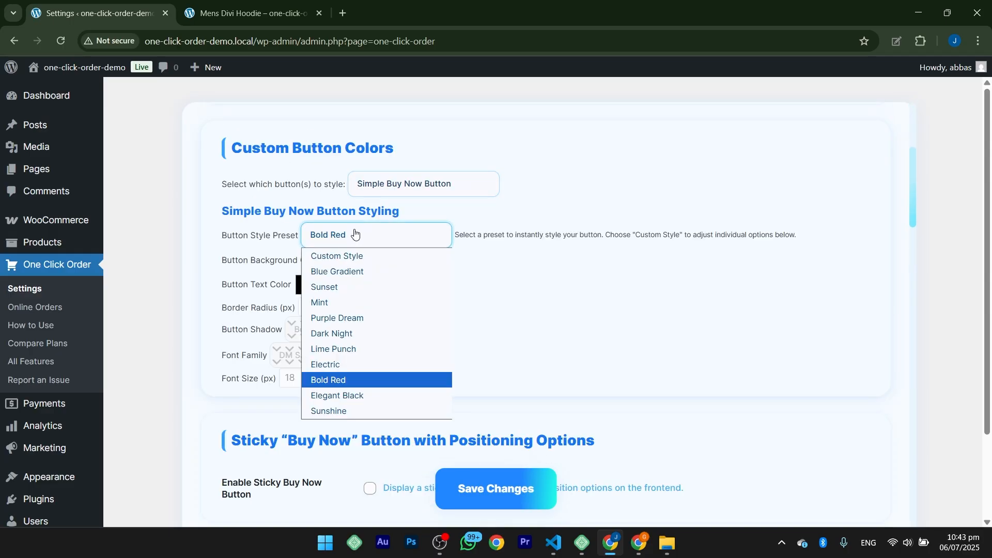
pyautogui.click(352, 258)
pyautogui.click(337, 260)
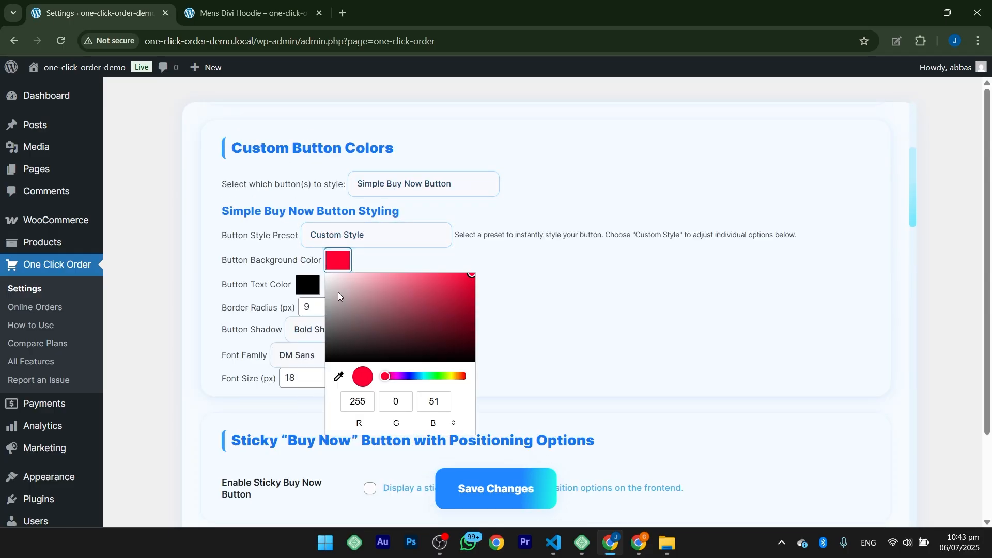
pyautogui.moveTo(338, 293); pyautogui.dragTo(297, 388)
pyautogui.click(306, 286)
pyautogui.click(307, 308)
# Step: Set the simple Buy Now button's border radius to 12 px, font family to Poppins and font size to 20 px
pyautogui.moveTo(331, 308); pyautogui.dragTo(298, 311)
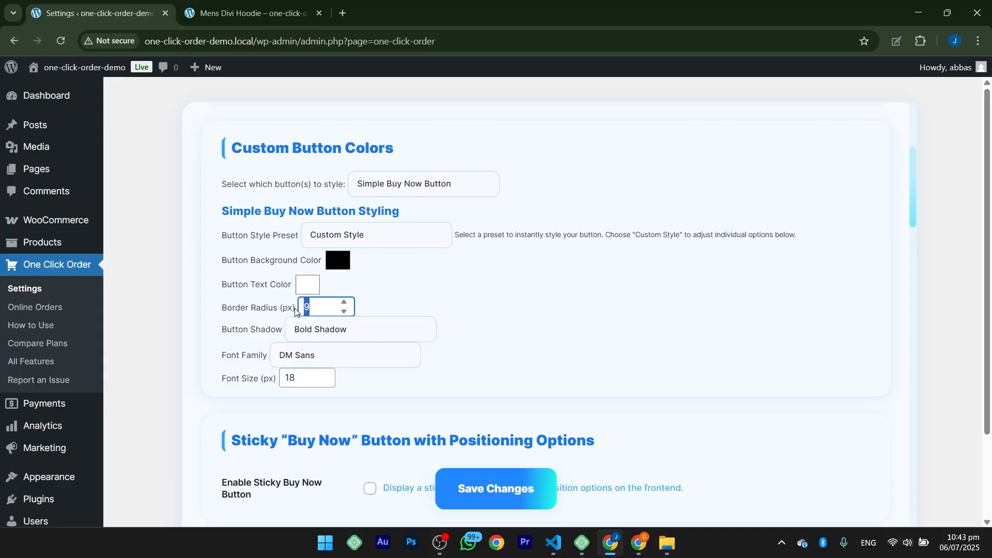
pyautogui.write('12')
pyautogui.click(325, 336)
pyautogui.click(330, 355)
pyautogui.click(310, 405)
pyautogui.doubleClick(290, 377)
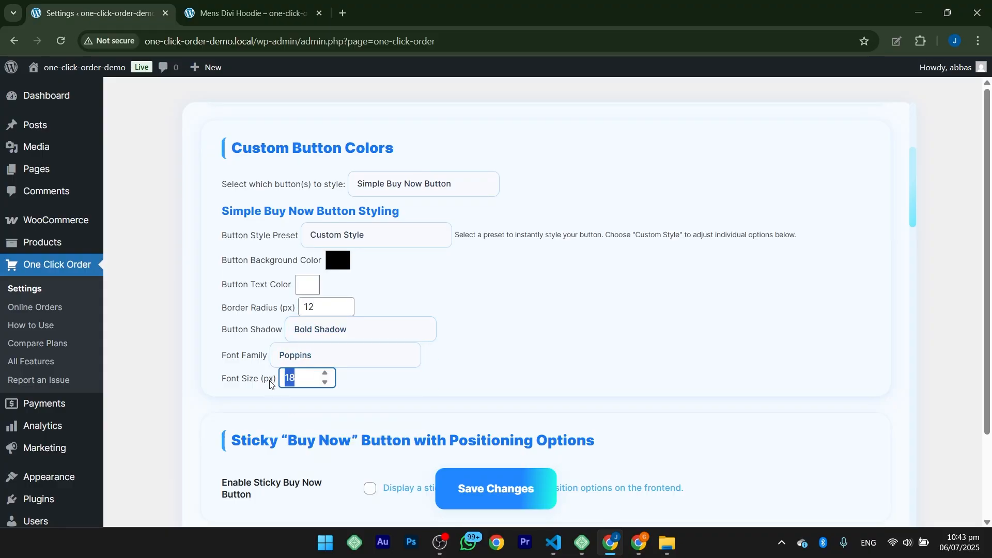
pyautogui.write('20')
pyautogui.click(402, 382)
# Step: Save the custom button styling and reload the hoodie page to check the restyled button
pyautogui.click(493, 489)
pyautogui.click(299, 14)
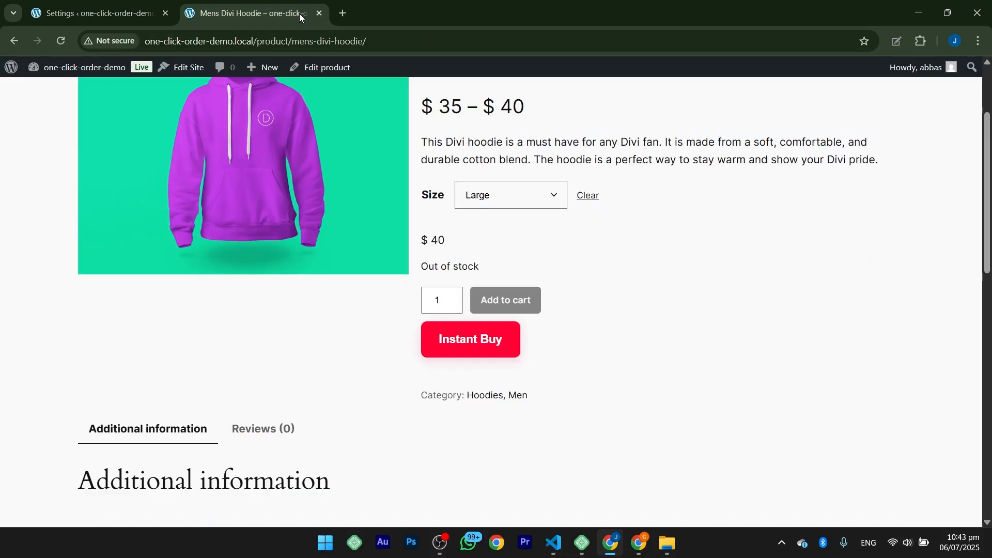
pyautogui.click(67, 45)
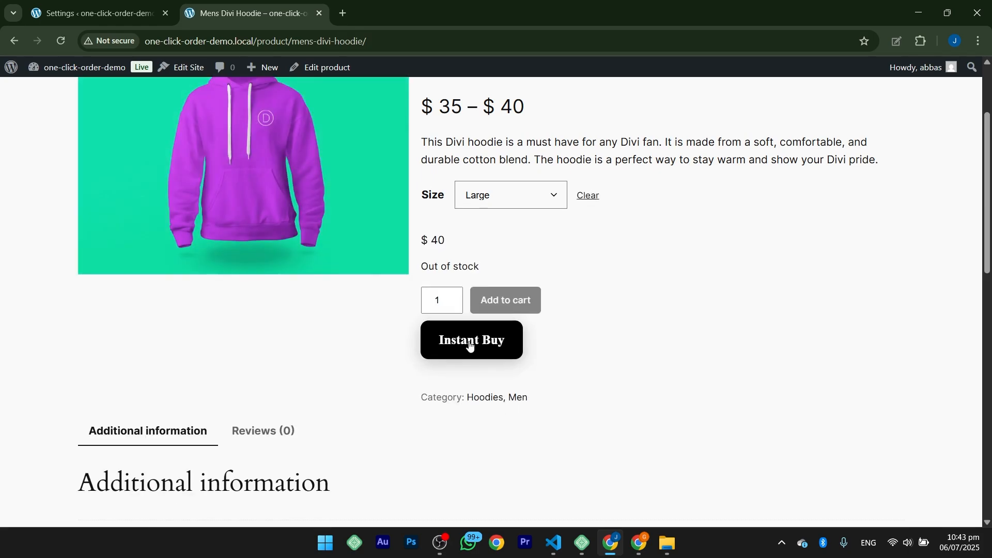
# Step: Enable the sticky Buy Now button in the plugin settings, set its position to Bottom Right, and save the changes
pyautogui.click(98, 13)
pyautogui.scroll(-3, 336, 172)
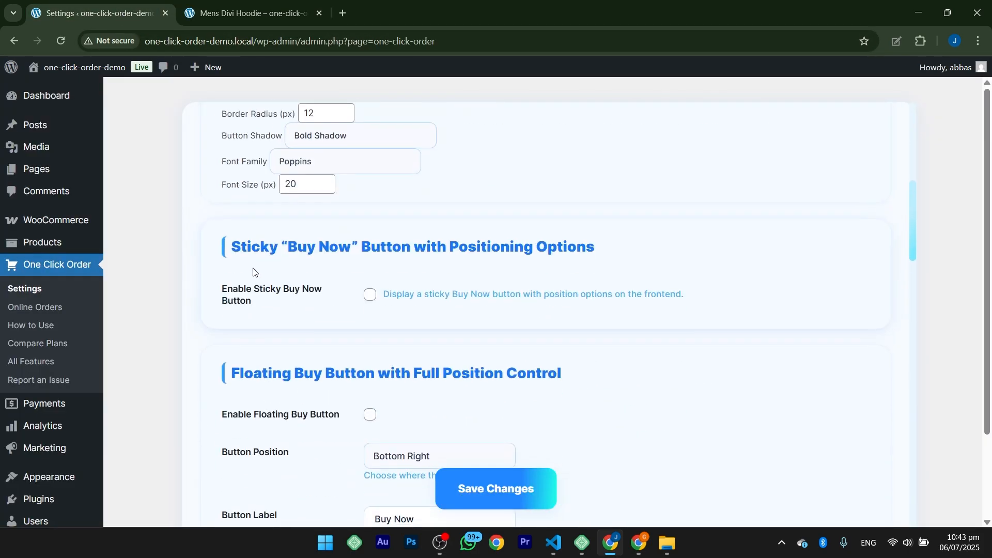
pyautogui.moveTo(230, 247); pyautogui.dragTo(570, 239)
pyautogui.click(601, 242)
pyautogui.click(368, 300)
pyautogui.click(402, 349)
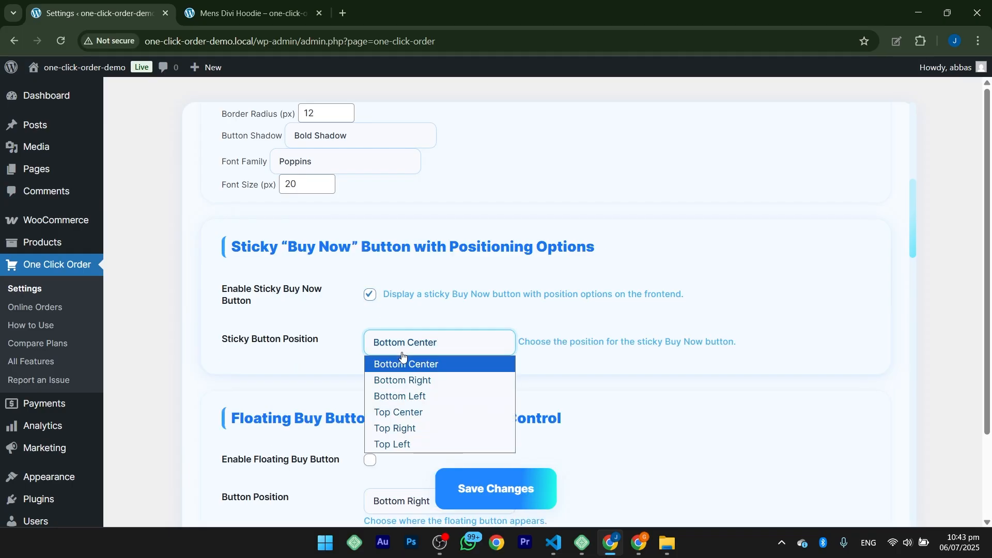
pyautogui.click(394, 381)
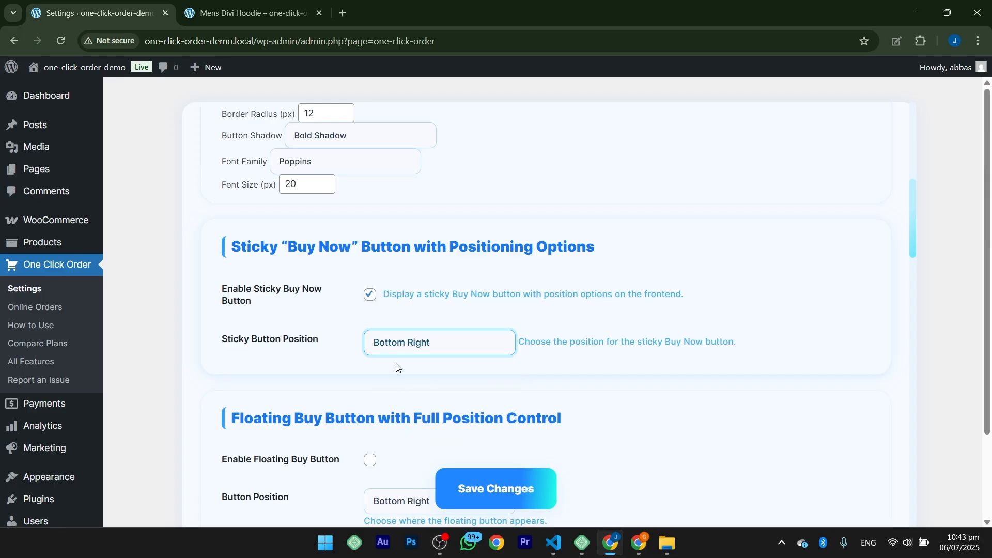
pyautogui.click(468, 483)
# Step: Reload the hoodie page and examine how the sticky button behaves while moving through the page
pyautogui.click(278, 11)
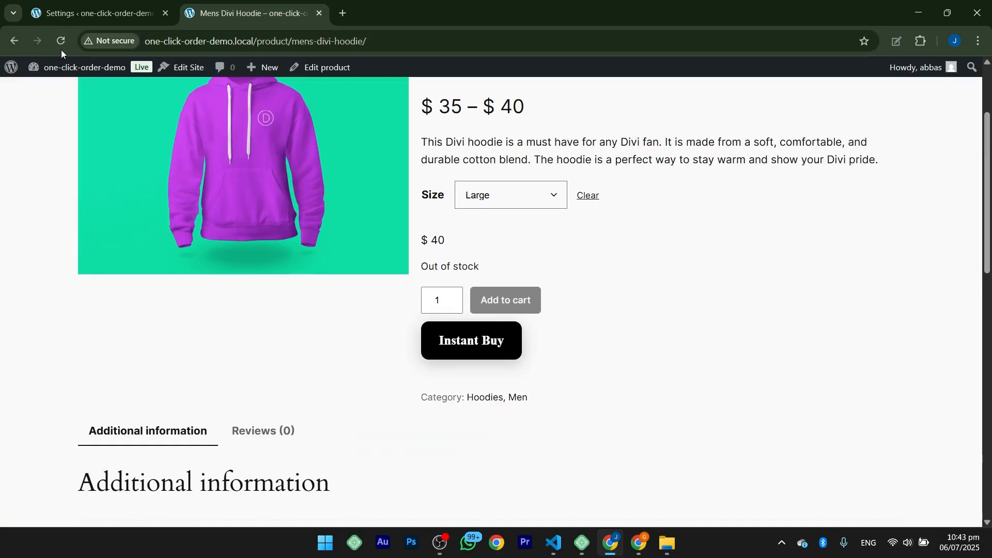
pyautogui.click(61, 41)
pyautogui.scroll(-8, 724, 337)
pyautogui.scroll(8, 679, 336)
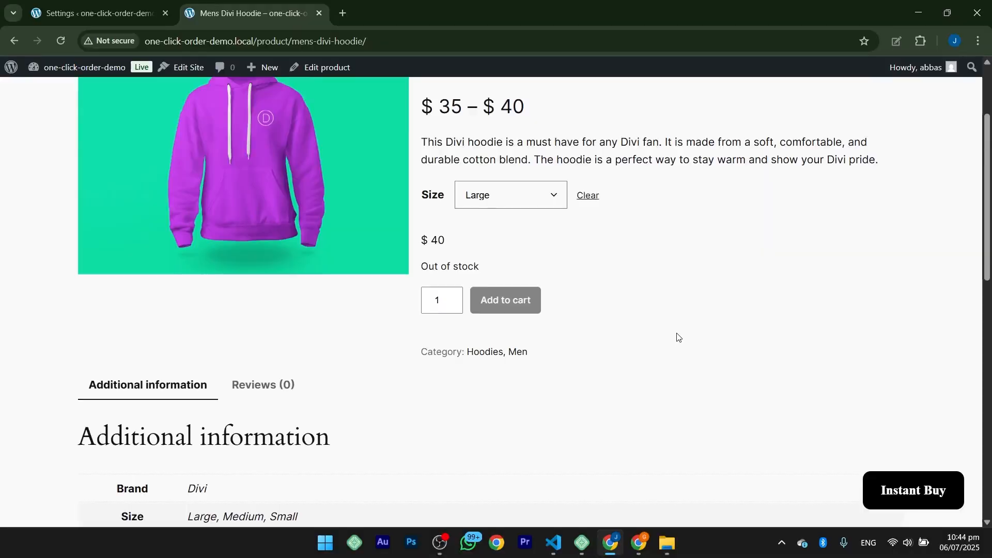
pyautogui.scroll(-10, 679, 337)
pyautogui.scroll(12, 463, 393)
# Step: Disable the sticky Buy Now button and enable the floating buy button in the plugin settings
pyautogui.hotkey('ctrl', 'pageup')
pyautogui.scroll(-10, 428, 326)
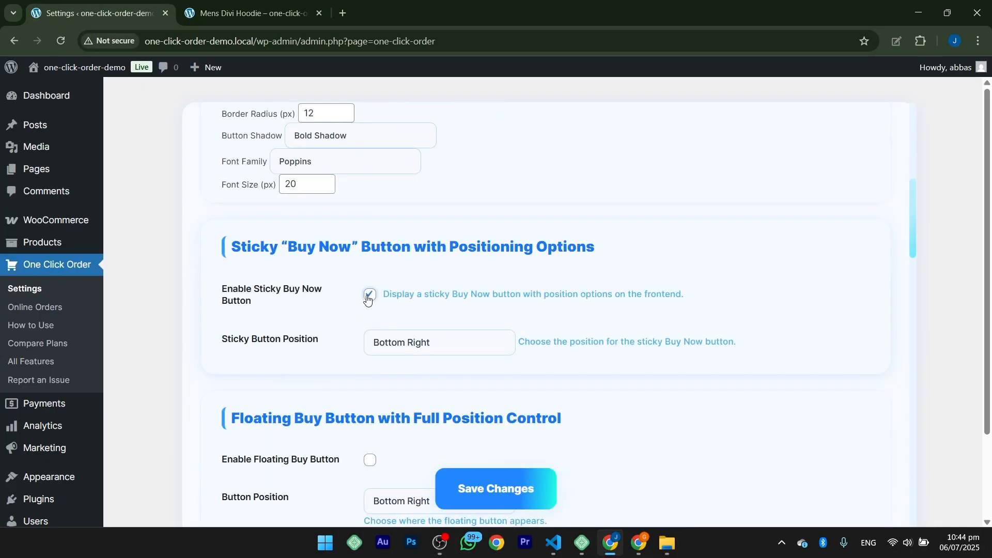
pyautogui.scroll(-1, 367, 311)
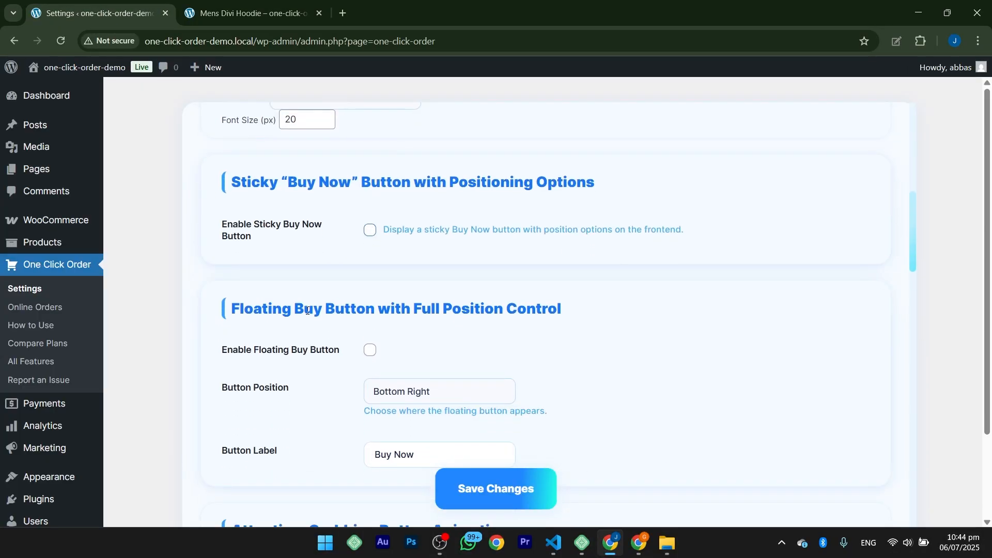
pyautogui.moveTo(217, 312); pyautogui.dragTo(571, 305)
pyautogui.click(567, 303)
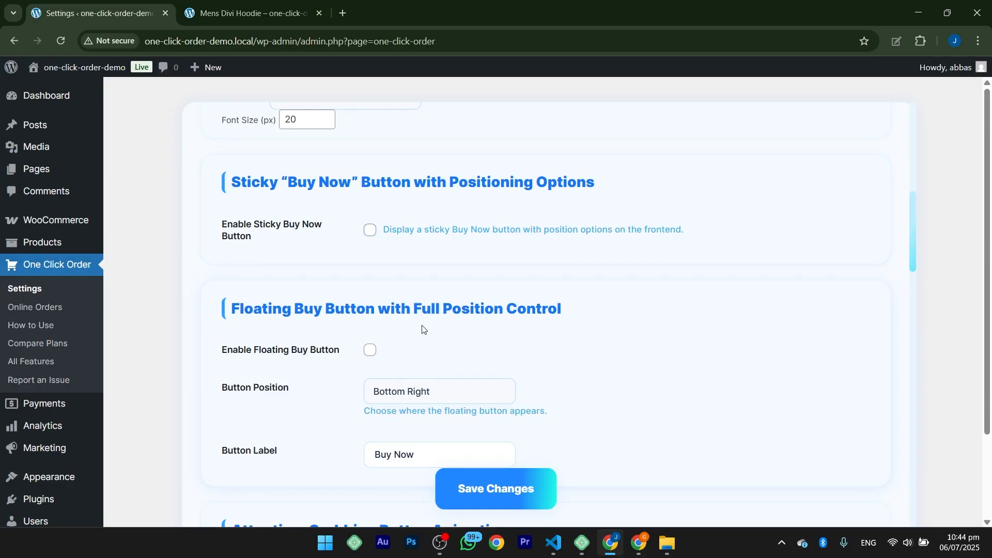
pyautogui.click(370, 350)
# Step: Set the floating button's position to Bottom Center and its label to Buy Now, then save the settings
pyautogui.scroll(-1, 387, 349)
pyautogui.scroll(-2, 386, 349)
pyautogui.click(392, 267)
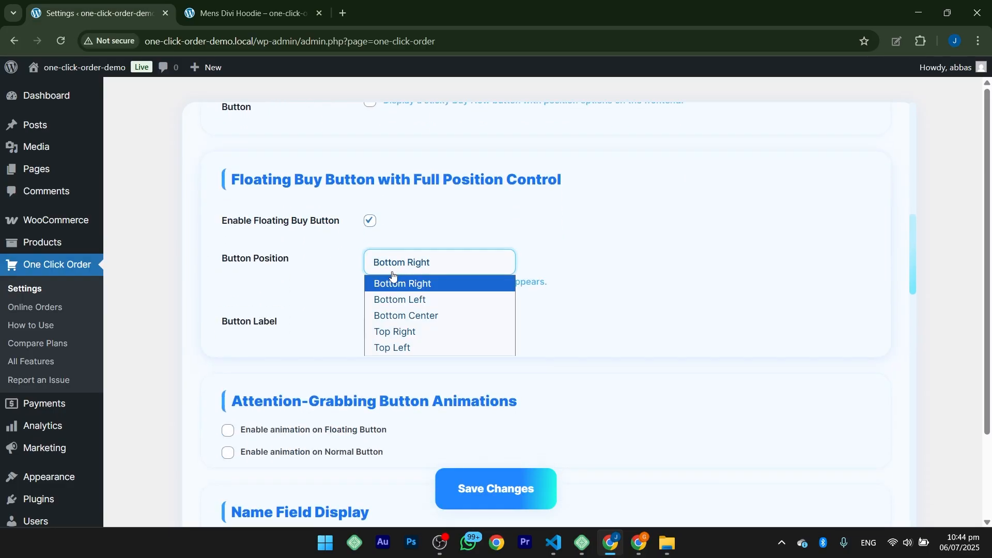
pyautogui.click(383, 316)
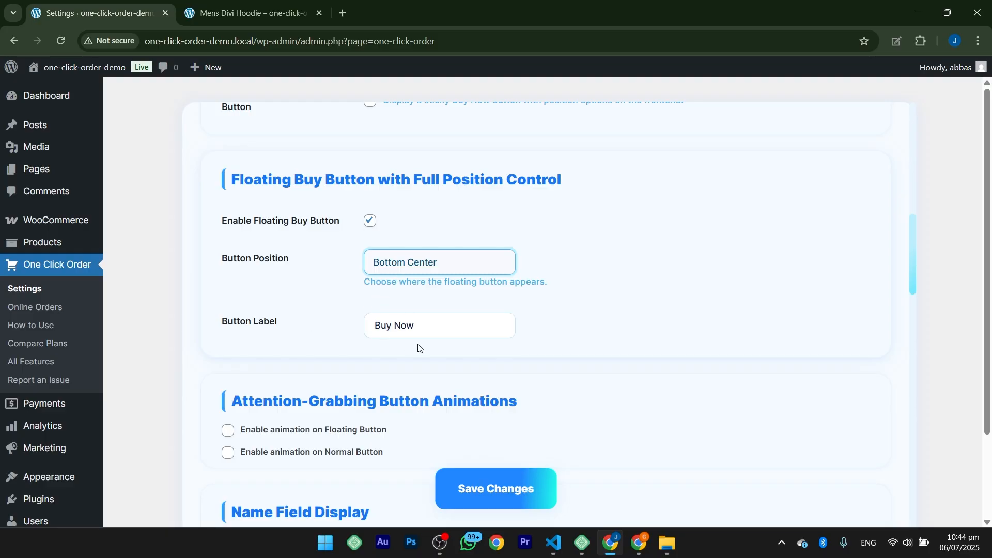
pyautogui.moveTo(430, 325); pyautogui.dragTo(350, 330)
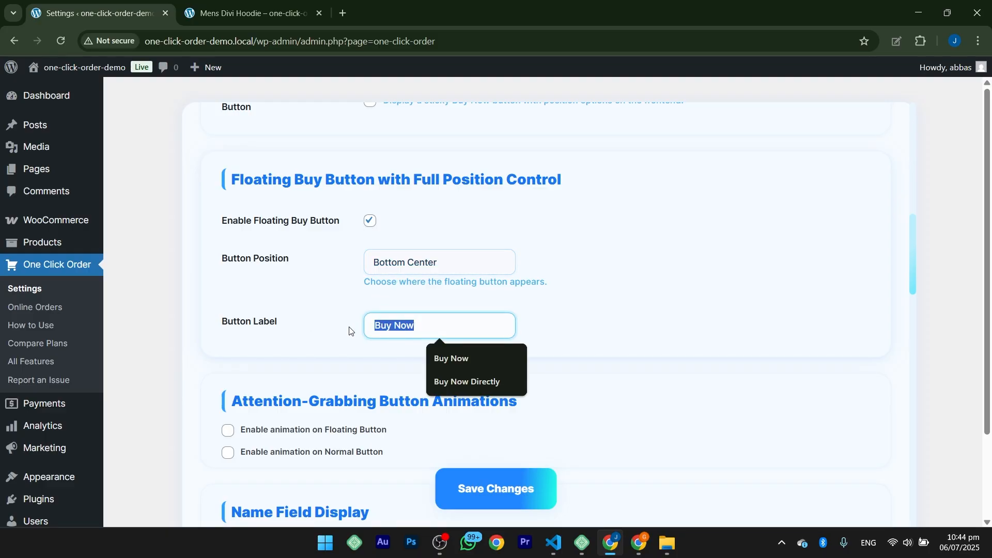
pyautogui.click(463, 363)
pyautogui.click(397, 359)
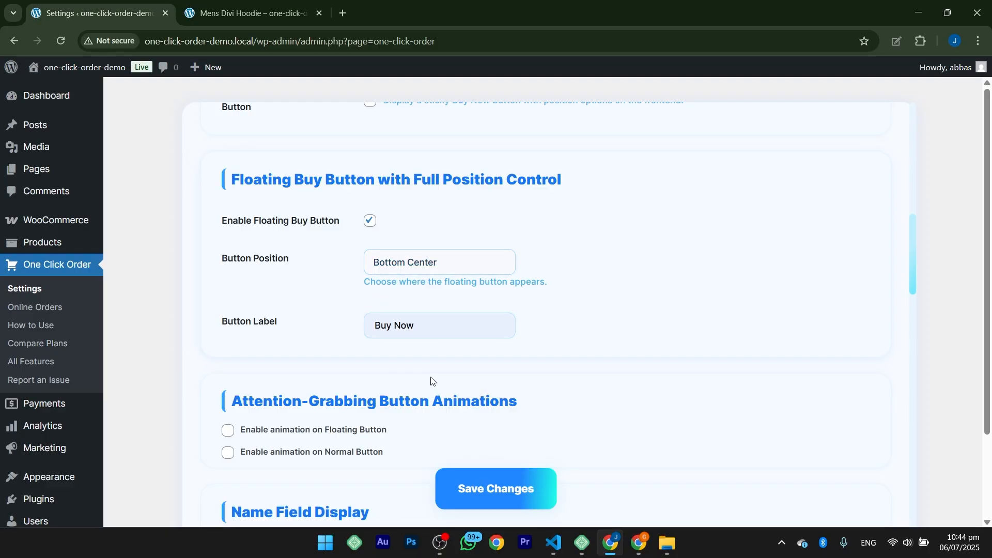
pyautogui.click(481, 503)
# Step: Reload the hoodie page and examine the floating button alongside the regular product page button
pyautogui.click(246, 13)
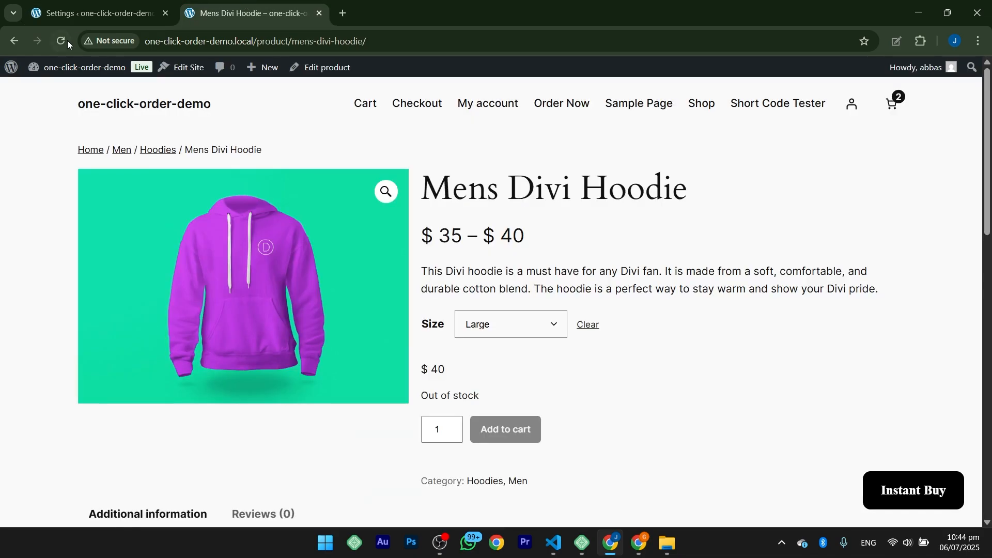
pyautogui.scroll(-1, 432, 343)
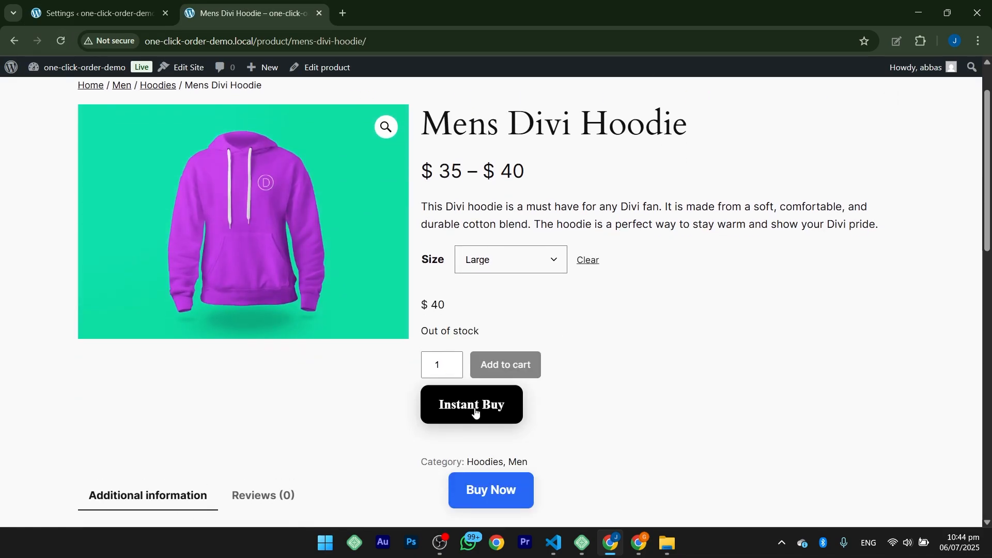
pyautogui.scroll(-3, 491, 405)
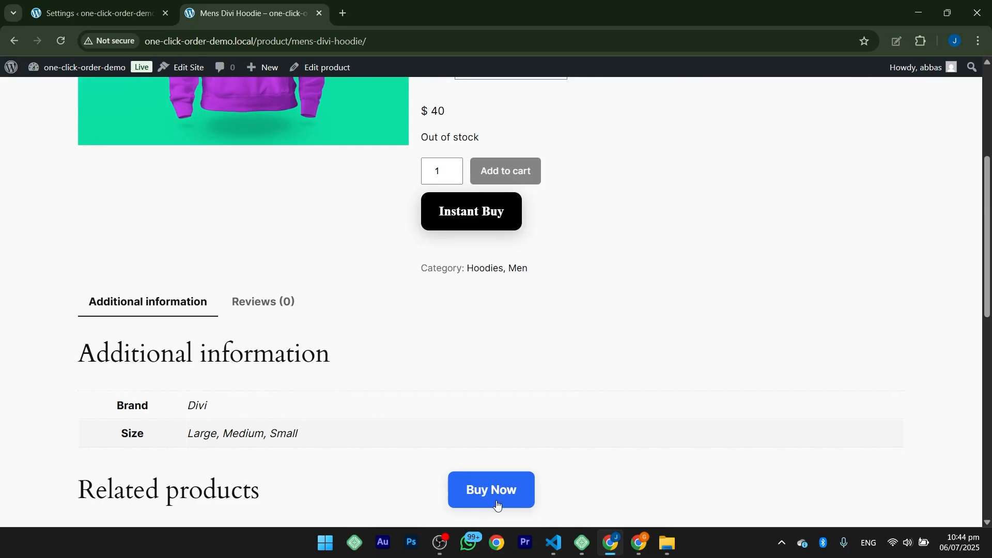
# Step: Select the Floating Buy Now Button as the button to style in the Custom Button Colors settings
pyautogui.hotkey('ctrl', 'Tab')
pyautogui.scroll(-4, 366, 310)
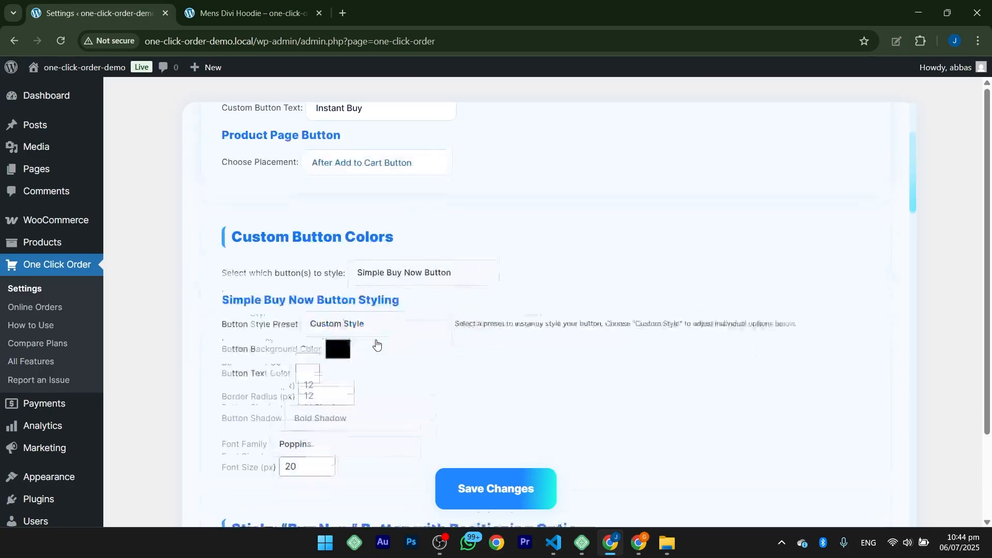
pyautogui.click(371, 190)
pyautogui.click(385, 221)
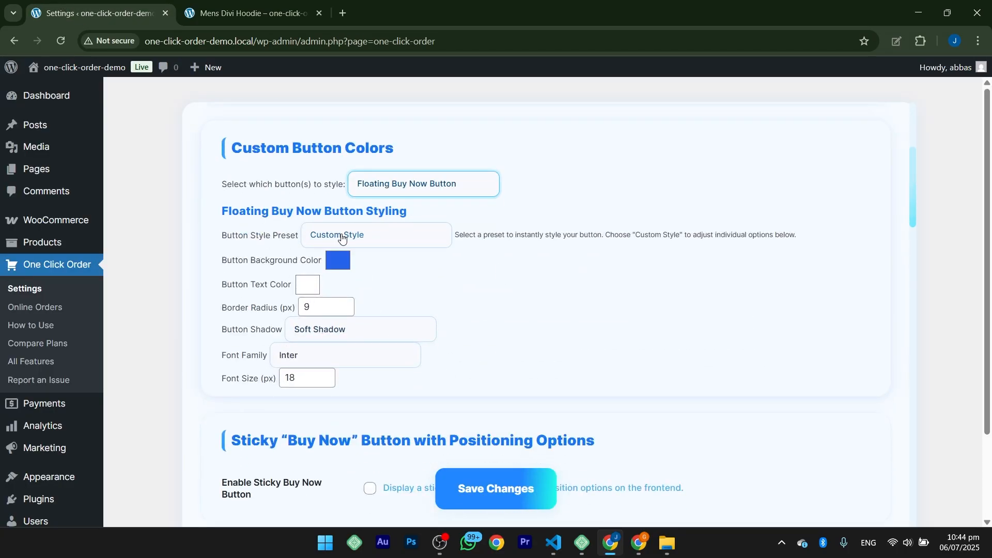
# Step: Enable the attention-grabbing animation on both the floating button and the normal button
pyautogui.scroll(-7, 289, 310)
pyautogui.moveTo(241, 336); pyautogui.dragTo(501, 342)
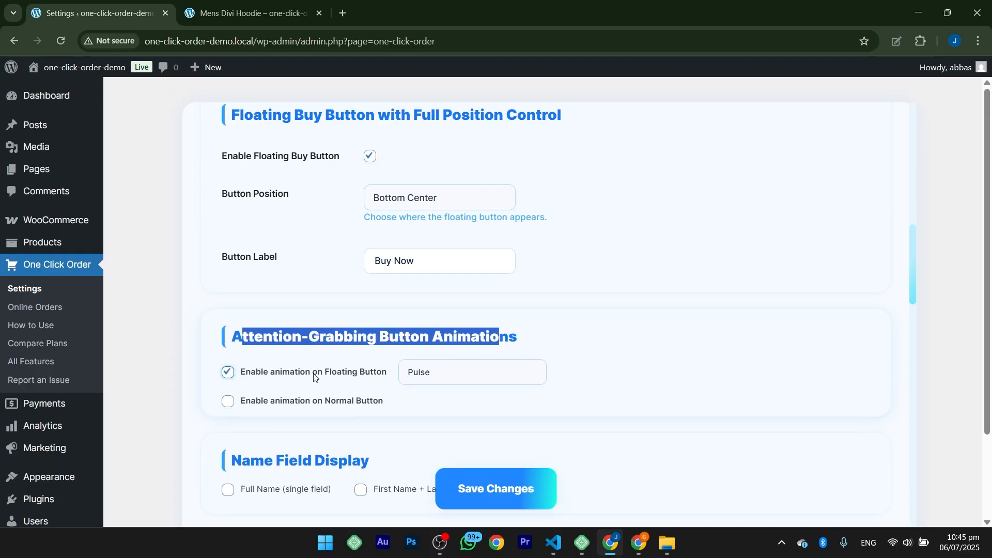
pyautogui.click(228, 402)
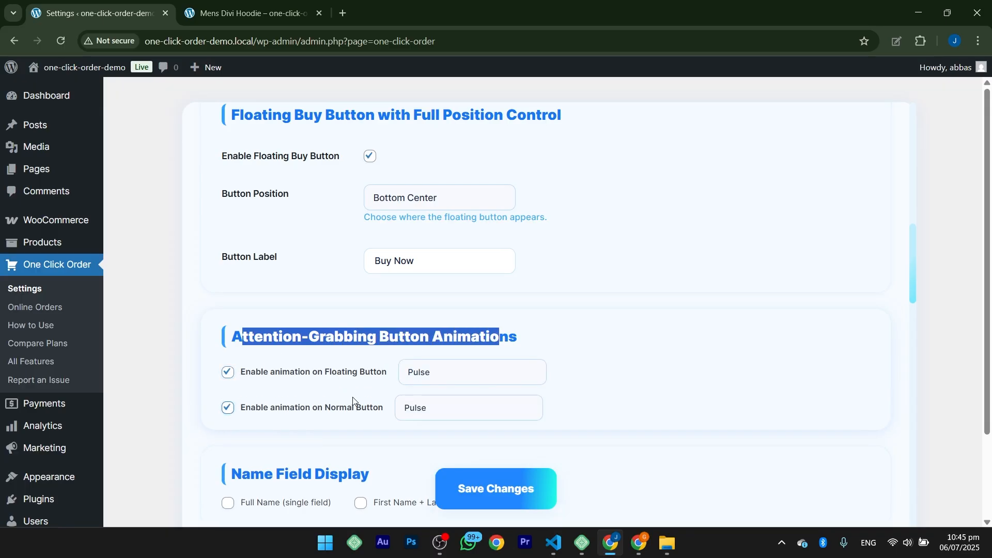
# Step: Set the floating button's animation to Shake and the normal button's animation to RubberBand, then save the settings
pyautogui.click(416, 378)
pyautogui.click(409, 440)
pyautogui.click(414, 411)
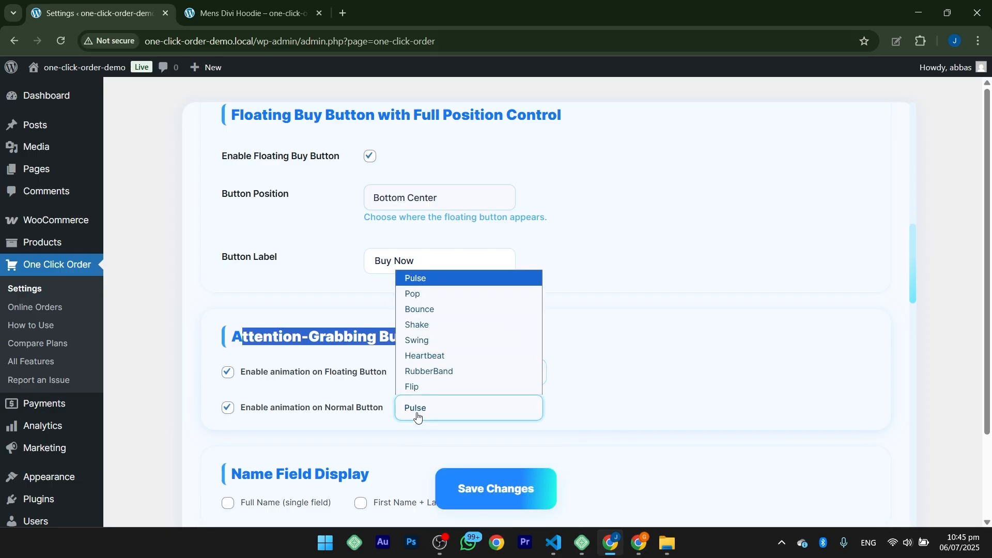
pyautogui.click(428, 371)
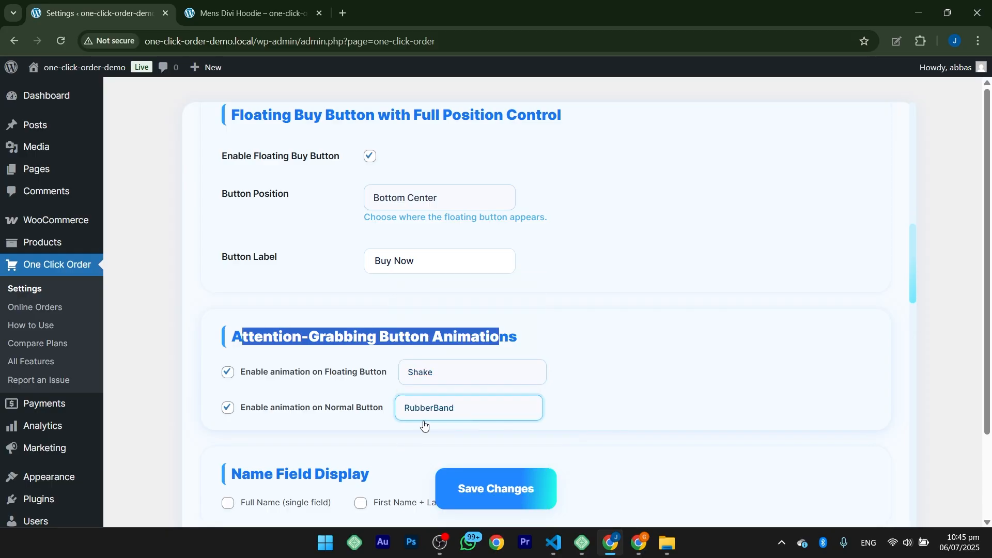
pyautogui.click(488, 488)
# Step: Reload the hoodie product page and examine the animations on the regular and floating buy buttons
pyautogui.click(248, 13)
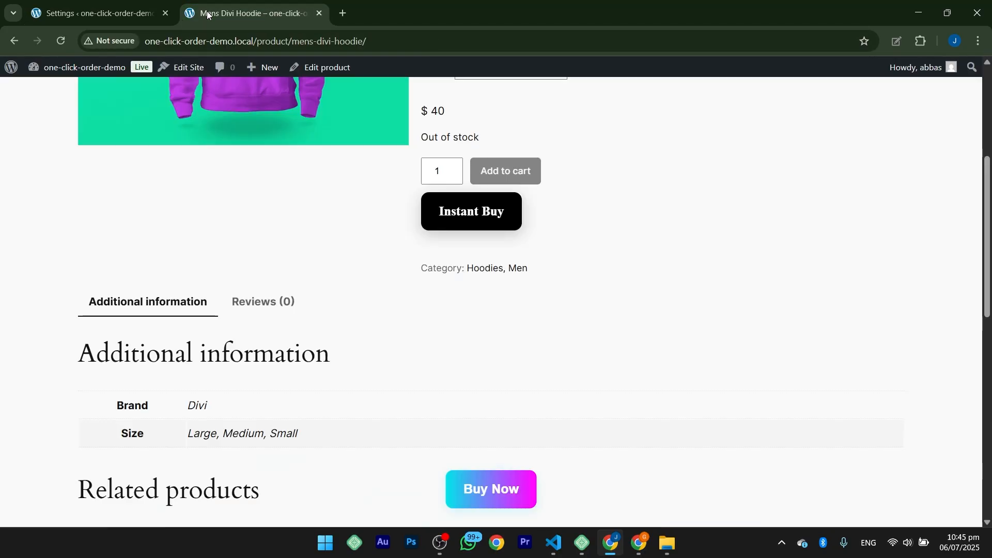
pyautogui.click(62, 40)
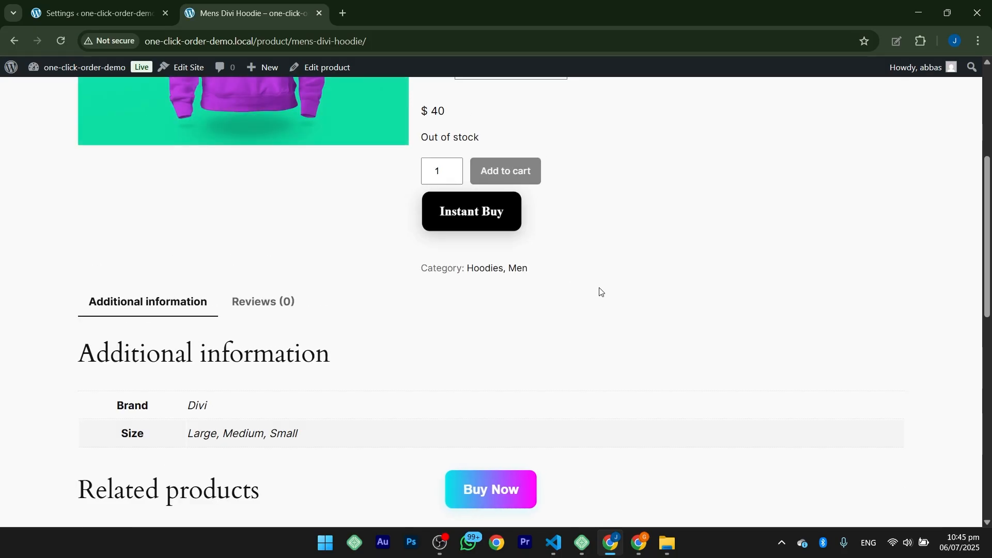
pyautogui.scroll(-6, 643, 416)
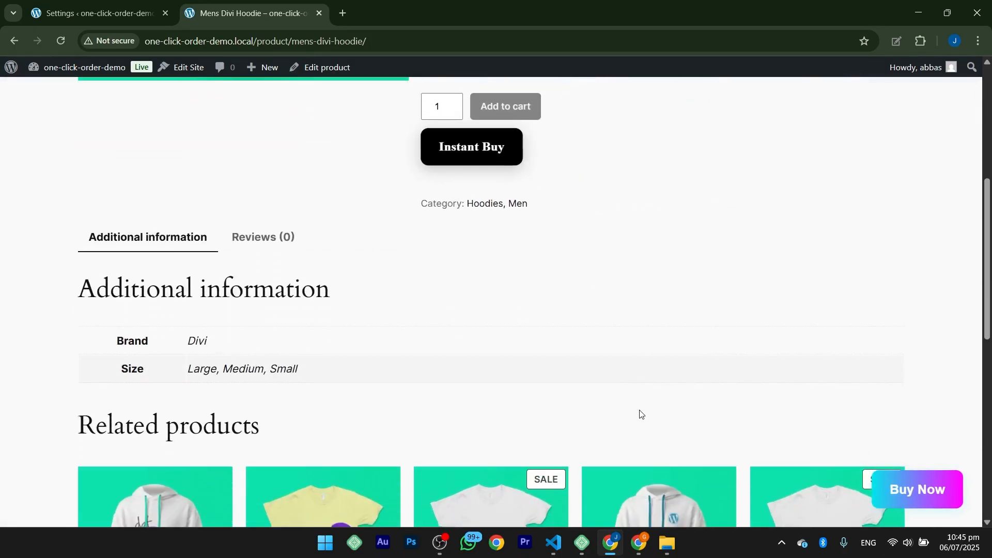
pyautogui.scroll(-5, 640, 413)
pyautogui.scroll(10, 640, 412)
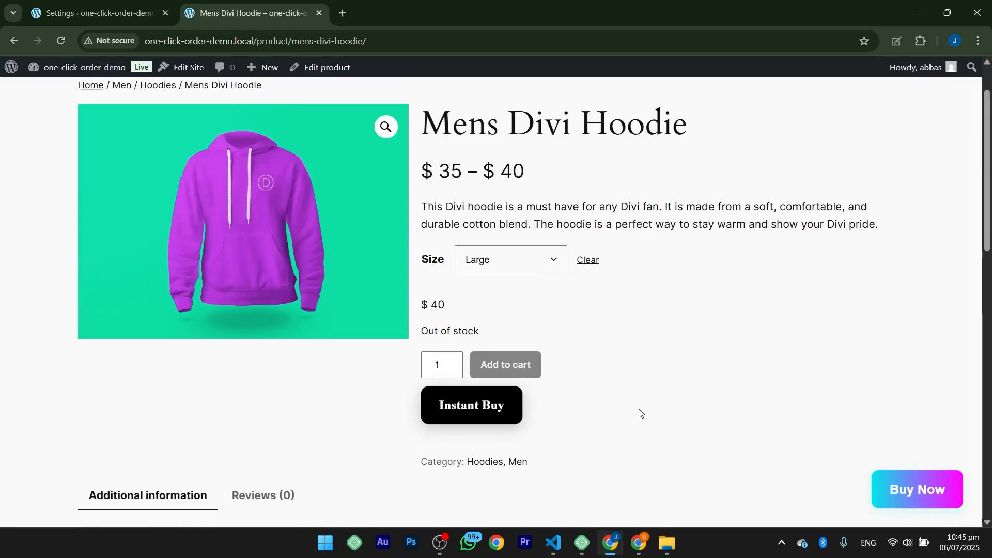
pyautogui.scroll(2, 639, 413)
# Step: Choose size Medium with quantity 3 for the hoodie and open its order form through the floating Buy Now button
pyautogui.click(532, 321)
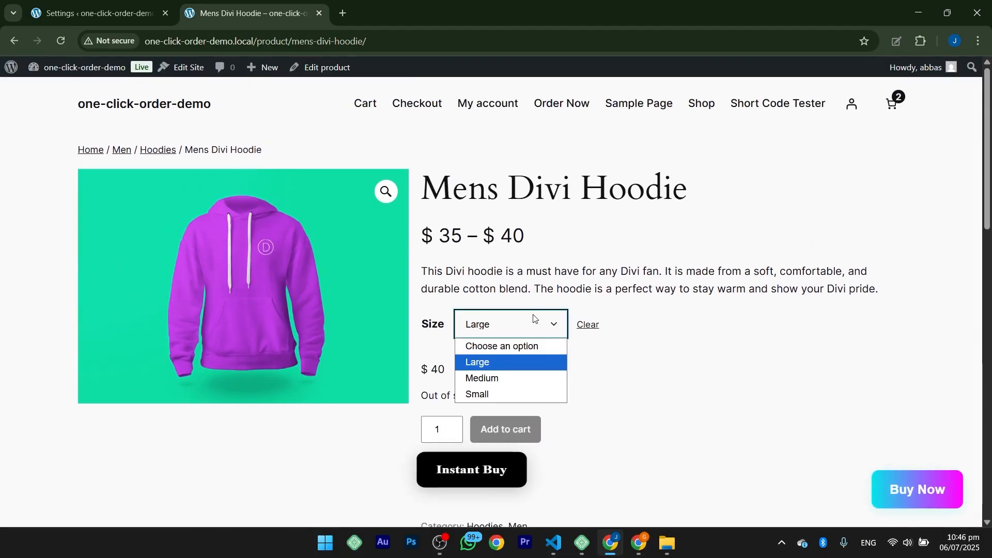
pyautogui.click(488, 379)
pyautogui.click(454, 426)
pyautogui.click(454, 426)
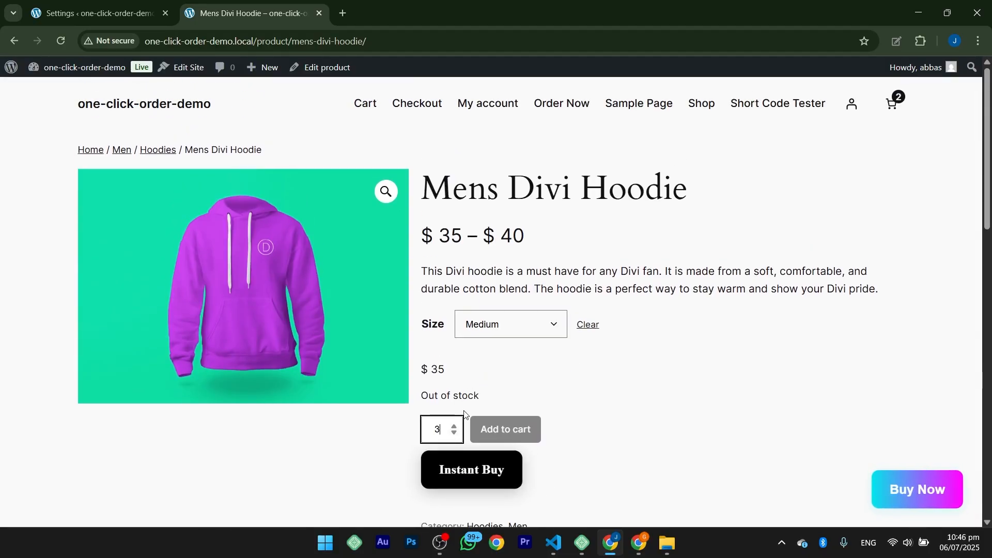
pyautogui.scroll(-1, 464, 414)
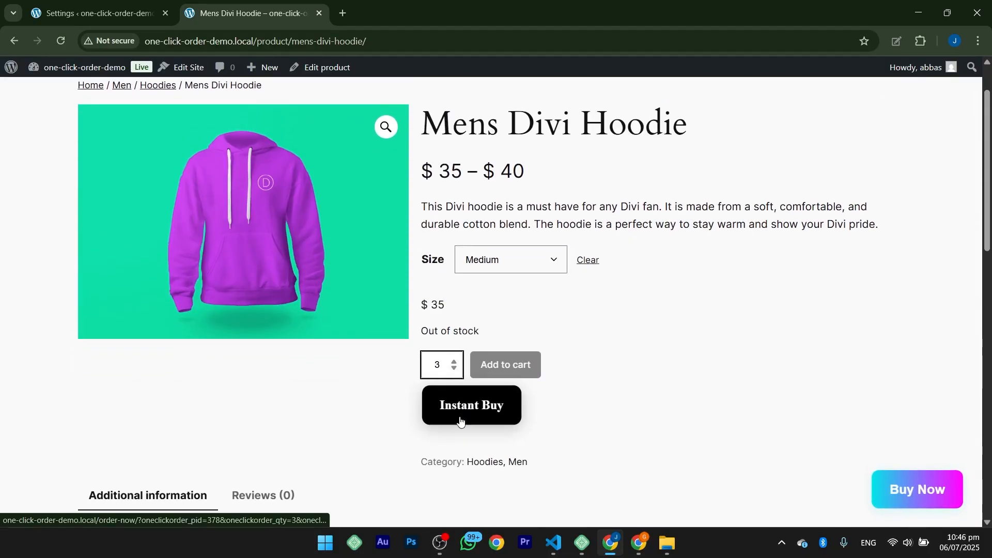
pyautogui.click(908, 491)
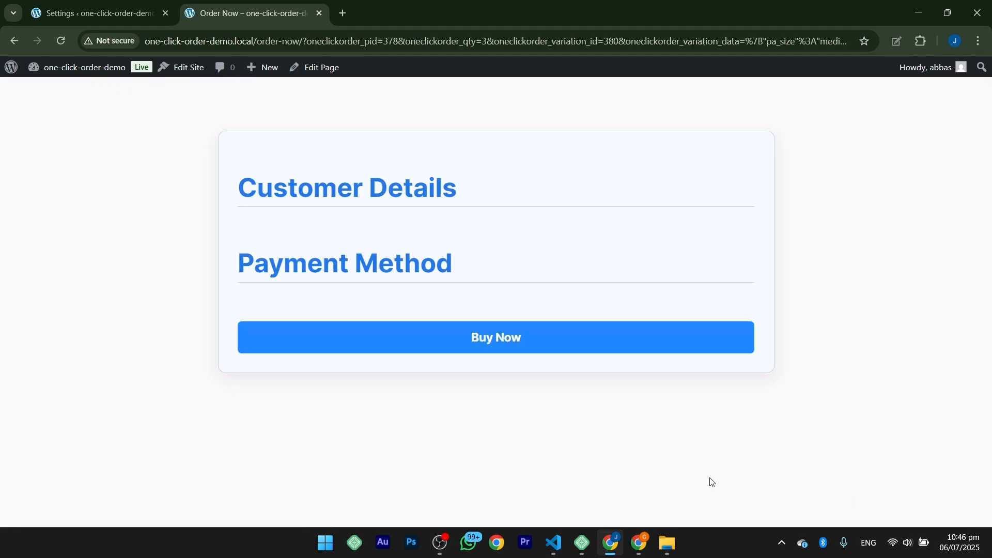
pyautogui.moveTo(245, 178); pyautogui.dragTo(454, 265)
pyautogui.moveTo(586, 318); pyautogui.dragTo(113, 174)
# Step: In the plugin settings, display the name as a single Full Name field and make it enabled and required
pyautogui.click(84, 9)
pyautogui.scroll(-12, 260, 271)
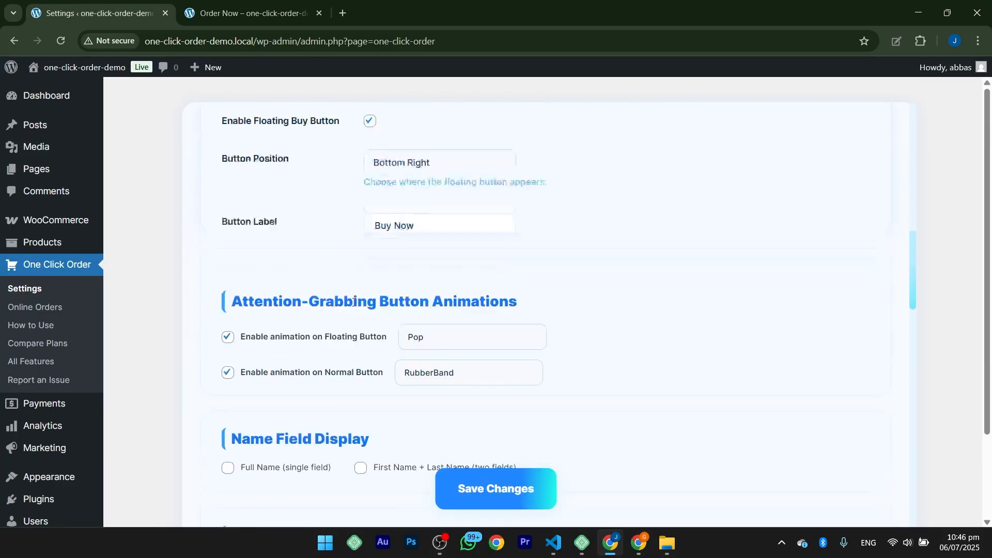
pyautogui.moveTo(260, 271); pyautogui.dragTo(376, 275)
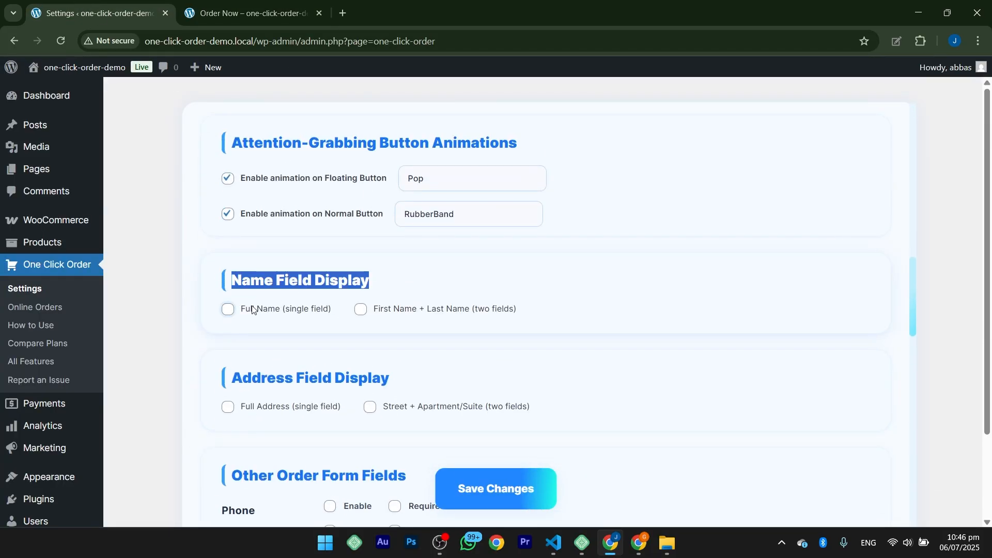
pyautogui.moveTo(252, 307); pyautogui.dragTo(291, 308)
pyautogui.moveTo(391, 310); pyautogui.dragTo(485, 321)
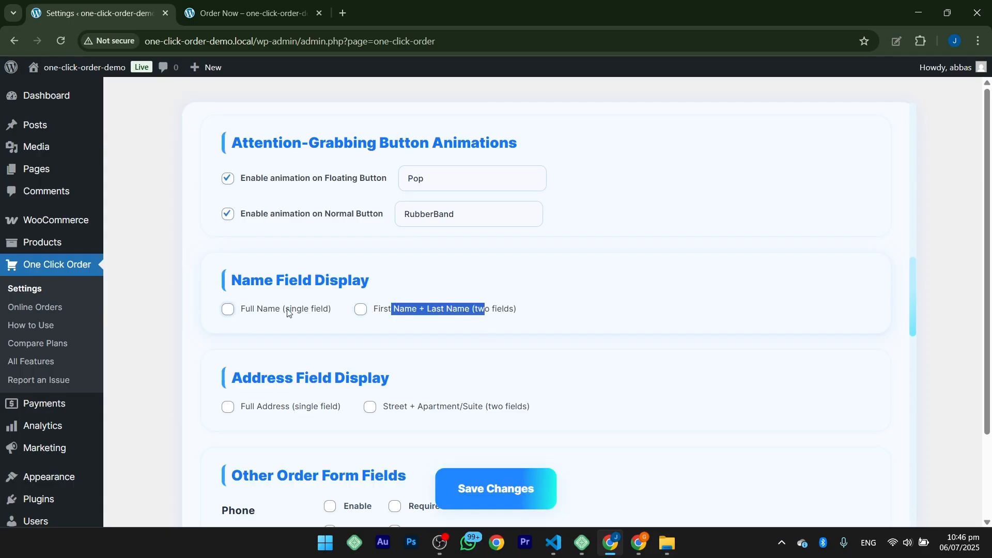
pyautogui.click(227, 310)
pyautogui.click(331, 334)
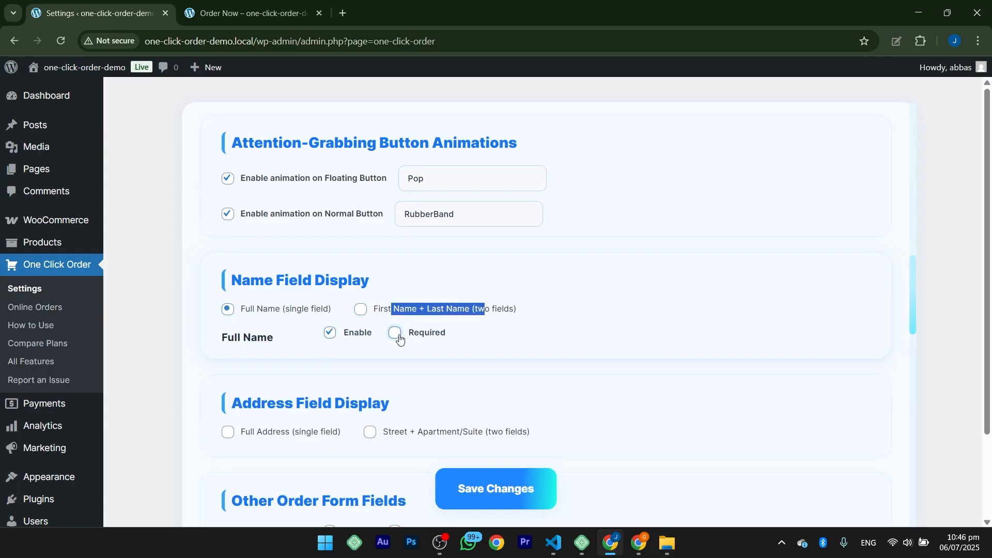
pyautogui.click(395, 334)
# Step: Display the address as Street + Apartment/Suite, enabling Street Address while leaving it optional
pyautogui.scroll(-3, 378, 344)
pyautogui.click(229, 304)
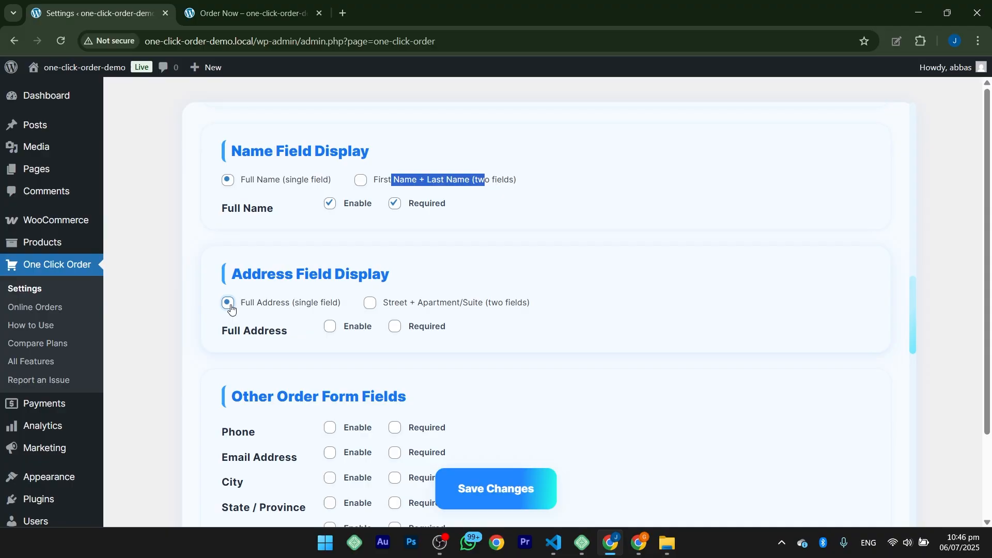
pyautogui.click(349, 330)
pyautogui.click(371, 304)
pyautogui.click(342, 327)
pyautogui.click(396, 328)
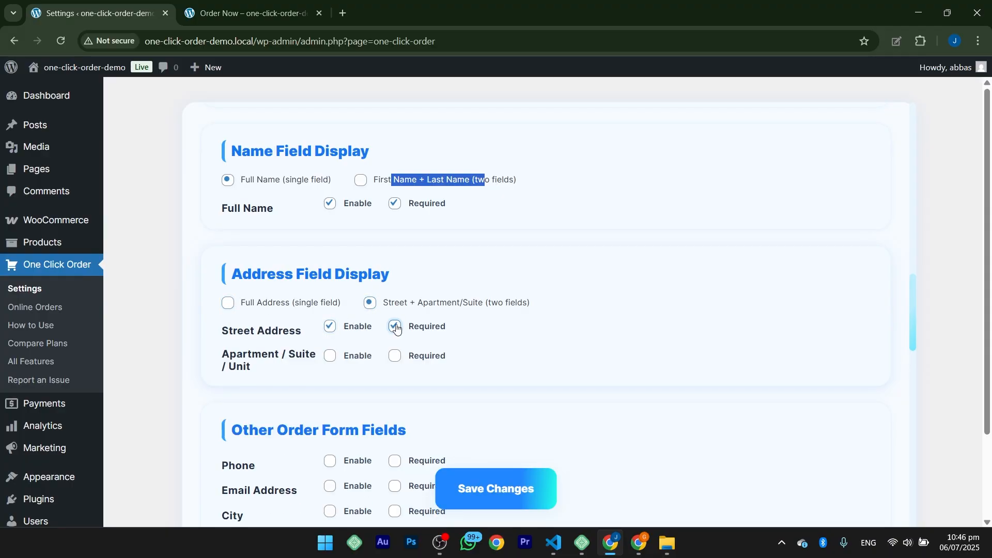
pyautogui.click(395, 329)
# Step: Enable the Phone field and a required City field, save the settings, and reload the order form to check its fields
pyautogui.scroll(-2, 369, 335)
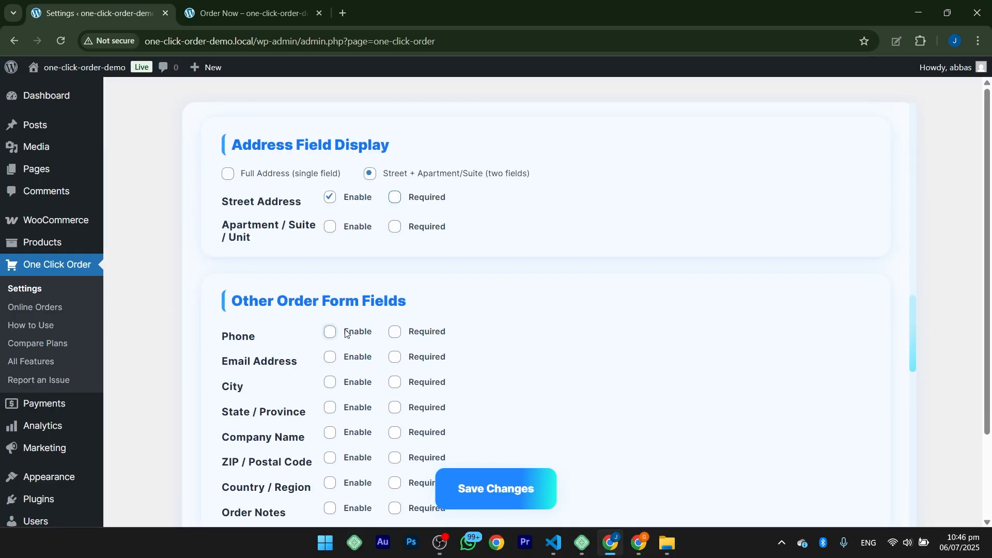
pyautogui.click(346, 333)
pyautogui.click(328, 382)
pyautogui.click(395, 382)
pyautogui.scroll(-1, 348, 373)
pyautogui.scroll(-4, 270, 355)
pyautogui.click(456, 493)
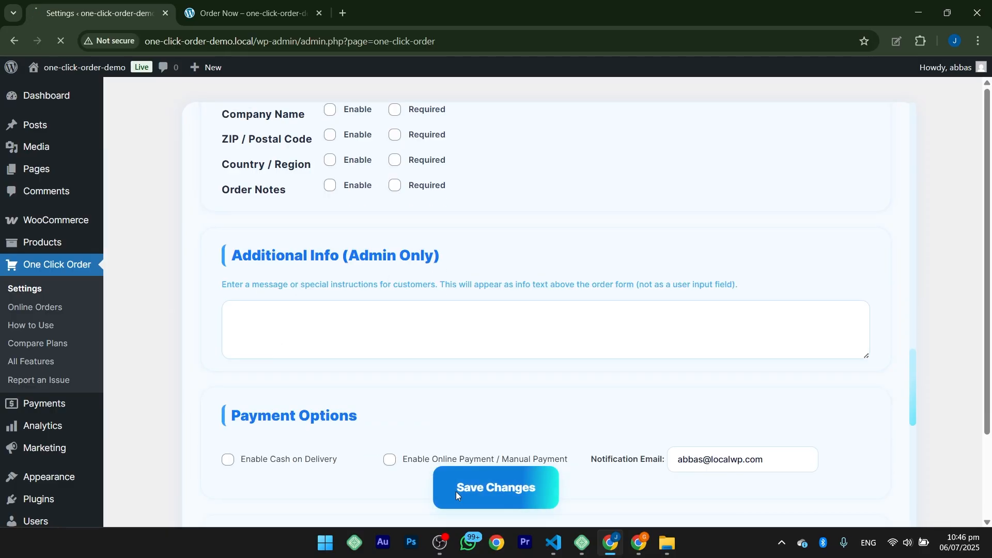
pyautogui.click(240, 12)
pyautogui.click(58, 40)
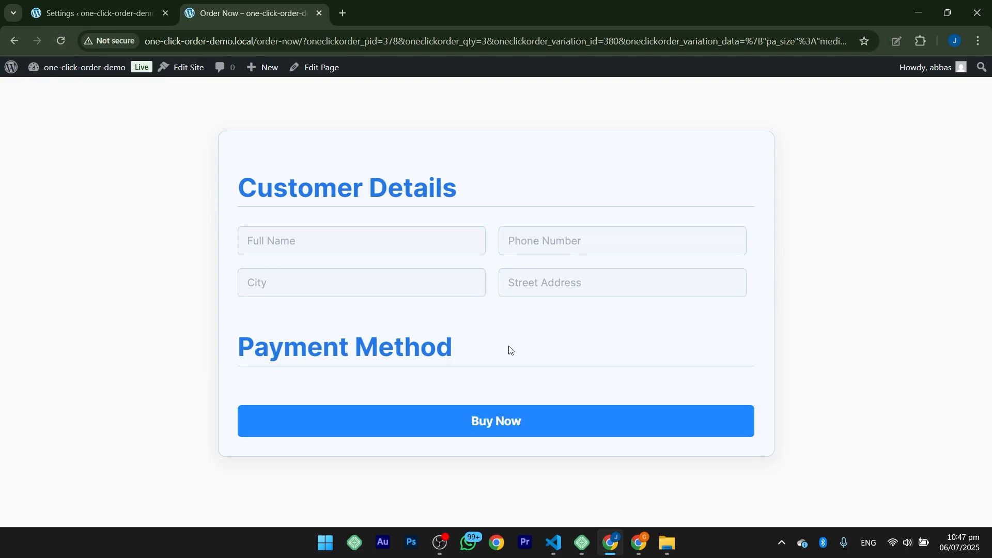
# Step: Add the customer info message "Please must upload the receipt in case of online payment, thanks," and save the settings
pyautogui.click(94, 14)
pyautogui.scroll(-20, 299, 320)
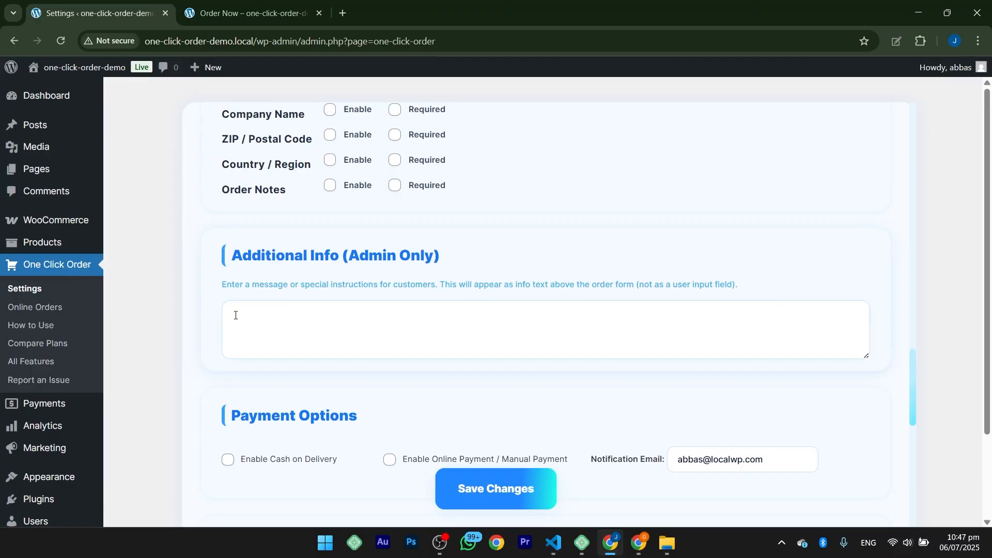
pyautogui.click(273, 317)
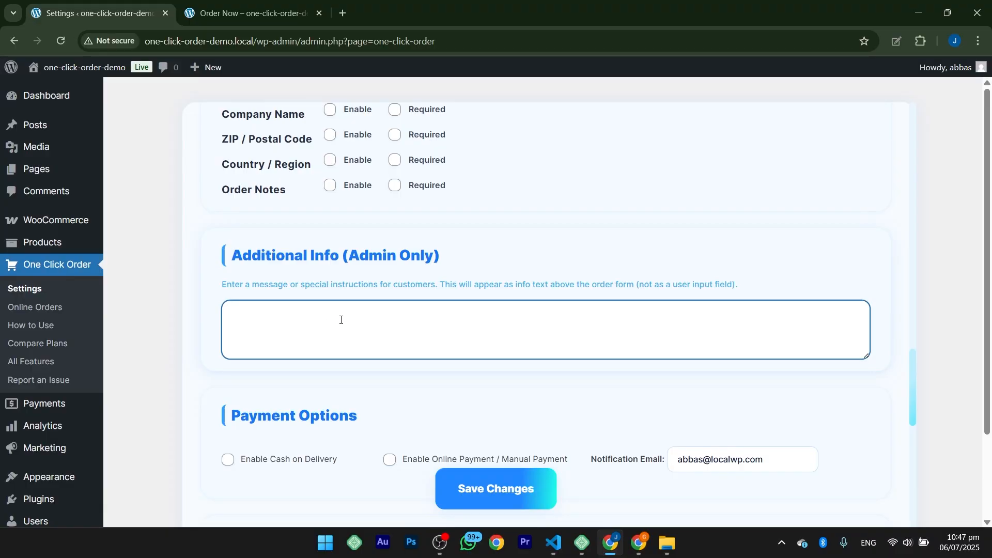
pyautogui.write('Please must upload the receipt in case of online payment. Thanks')
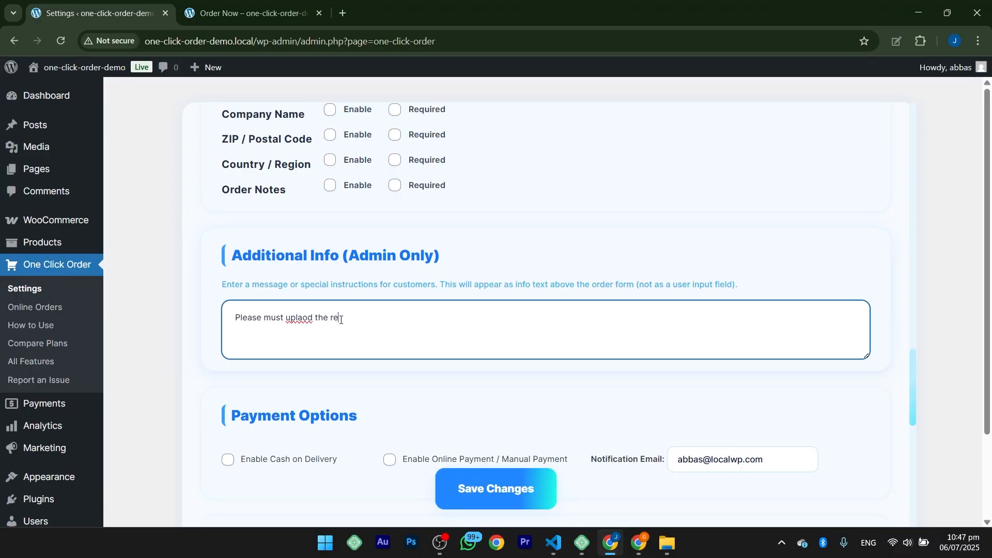
pyautogui.click(490, 499)
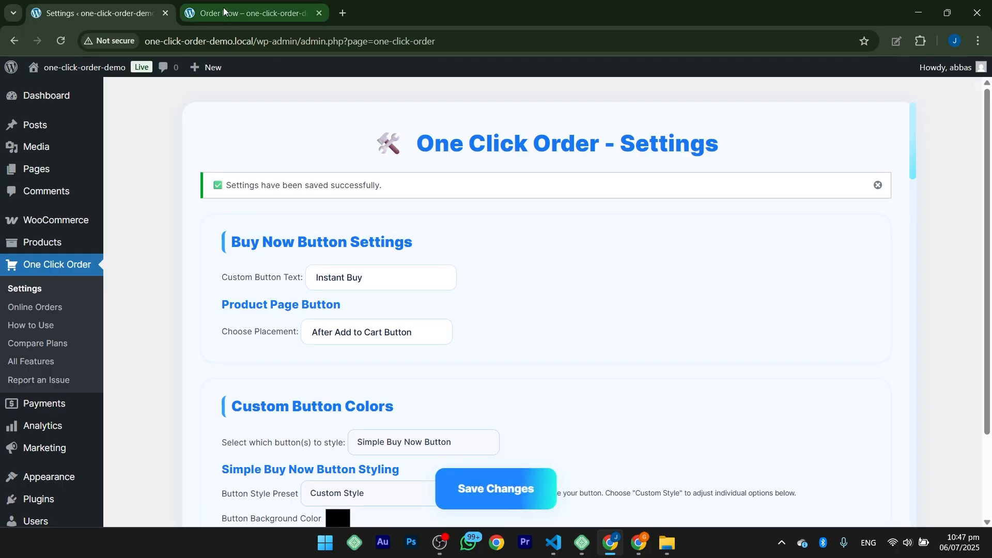
# Step: Reload the order form and examine the info message and the Payment Method section
pyautogui.click(248, 14)
pyautogui.click(59, 43)
pyautogui.moveTo(278, 367); pyautogui.dragTo(590, 368)
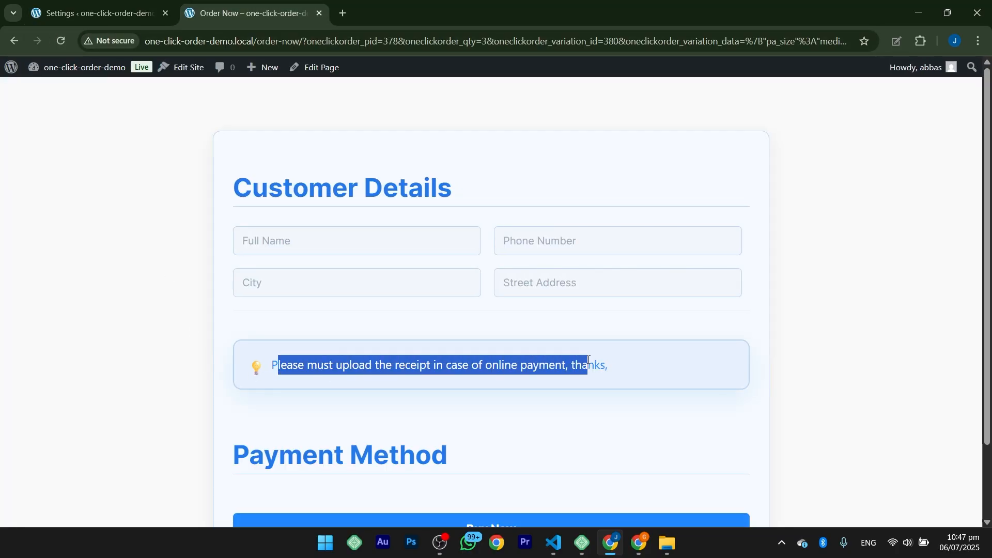
pyautogui.click(643, 368)
pyautogui.scroll(-2, 437, 351)
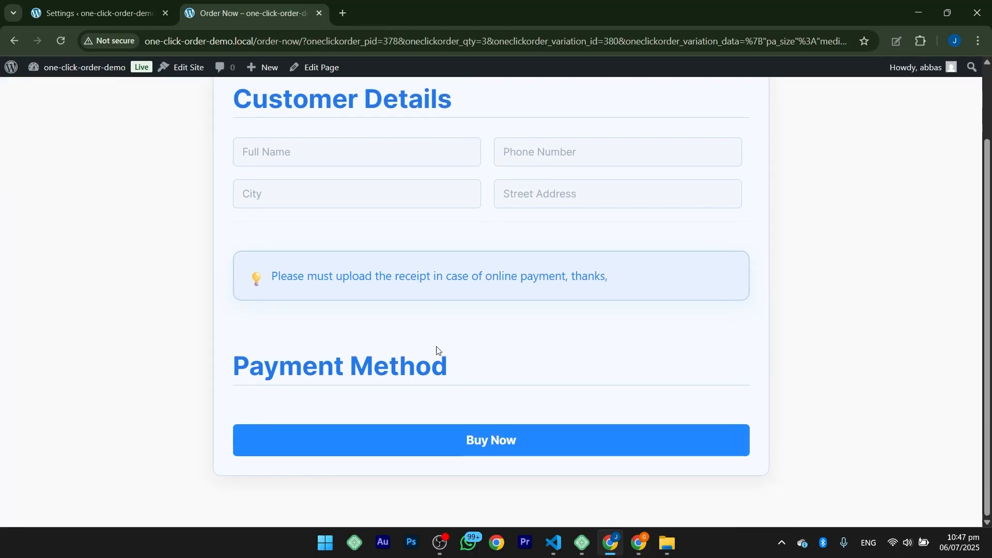
pyautogui.moveTo(233, 375); pyautogui.dragTo(454, 376)
# Step: Enable Cash on Delivery and Online Payment / Manual Payment in the plugin's payment options, and review the notification email field
pyautogui.click(98, 13)
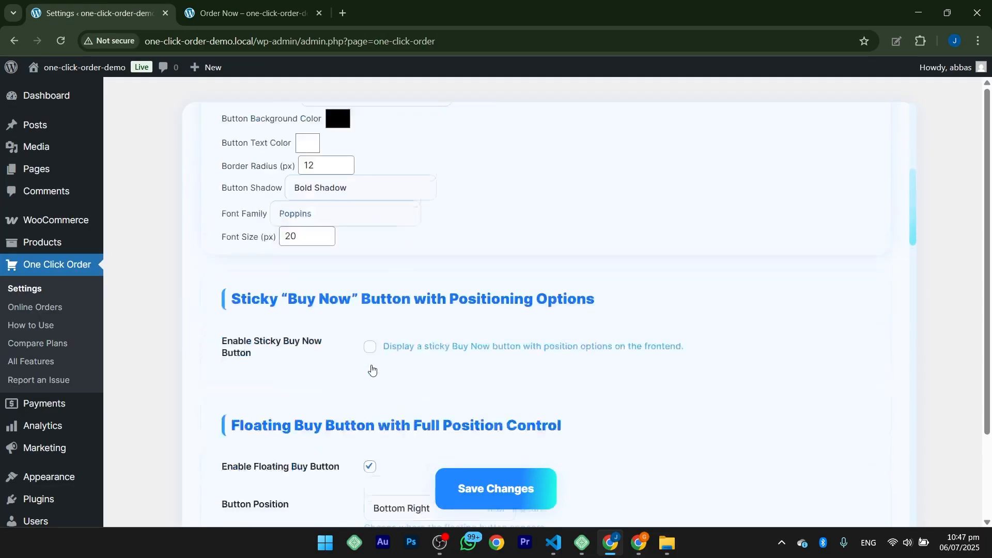
pyautogui.scroll(10, 372, 368)
pyautogui.scroll(-10, 371, 369)
pyautogui.click(227, 266)
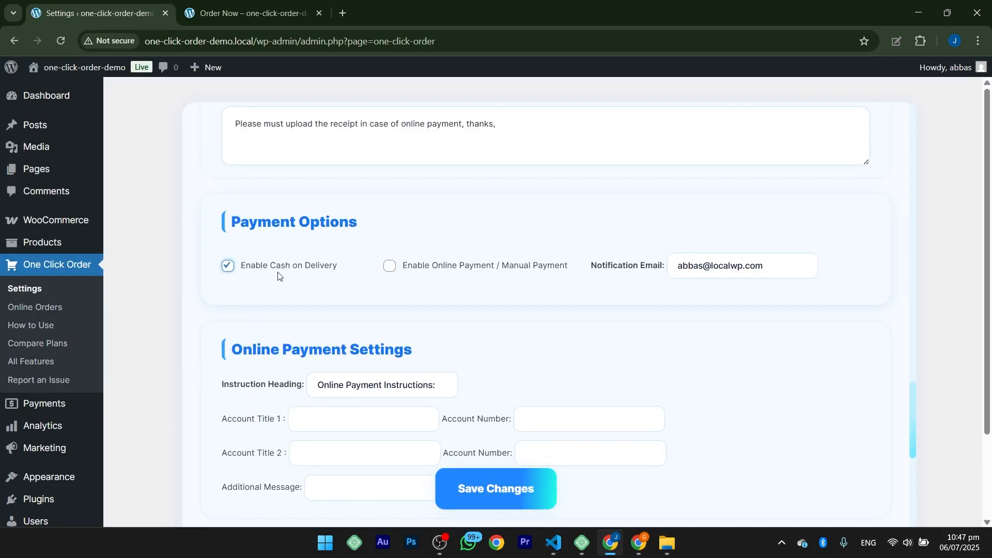
pyautogui.click(390, 267)
pyautogui.moveTo(792, 265); pyautogui.dragTo(660, 273)
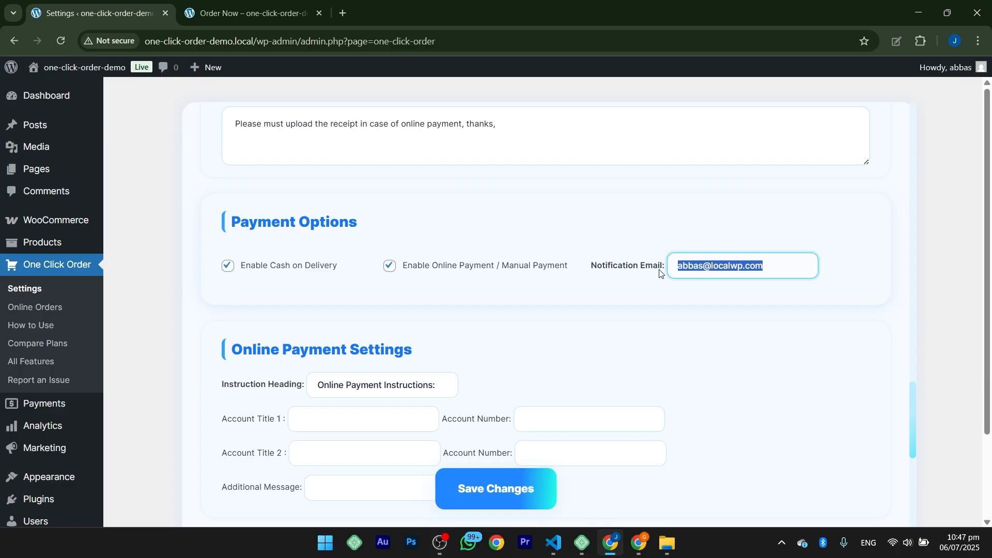
# Step: Set the instruction heading of the online payment settings to "Payment method"
pyautogui.scroll(-2, 660, 273)
pyautogui.click(317, 256)
pyautogui.moveTo(317, 256); pyautogui.dragTo(445, 255)
pyautogui.write('Payme')
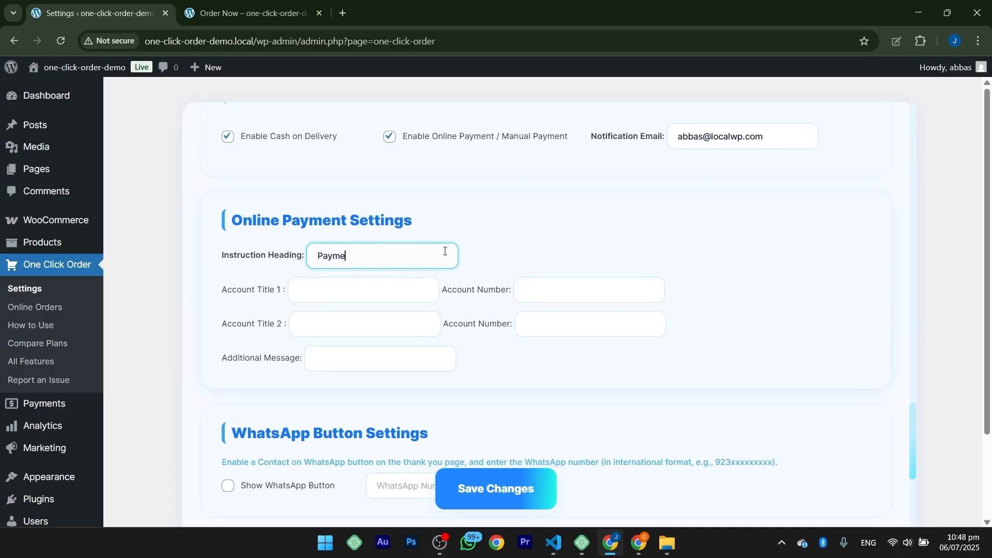
pyautogui.write('nt method')
# Step: Title the first online payment account EasyPaisa and fill in its account number
pyautogui.click(315, 293)
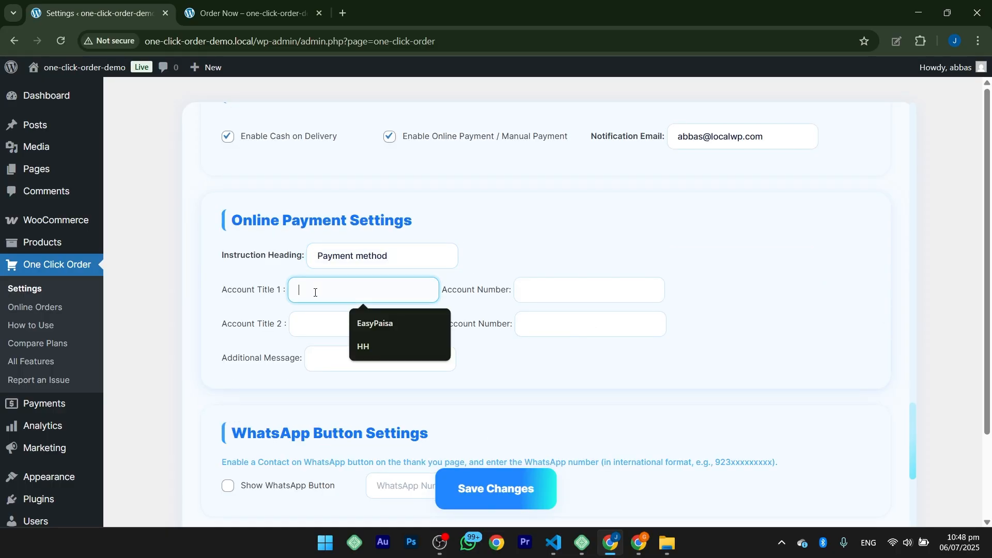
pyautogui.click(367, 321)
pyautogui.click(587, 285)
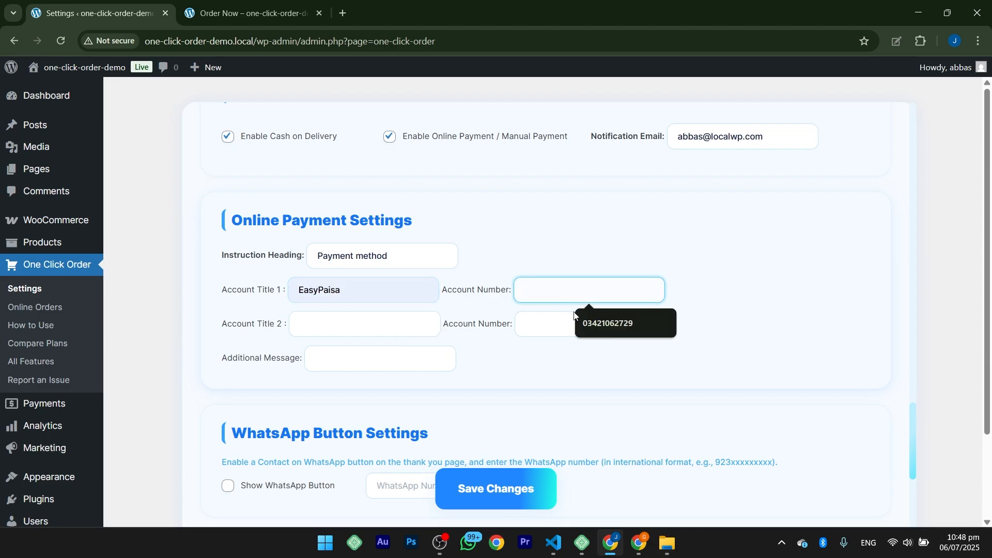
pyautogui.click(582, 323)
# Step: Title the second online payment account Jazzcash and fill in its account number
pyautogui.click(364, 327)
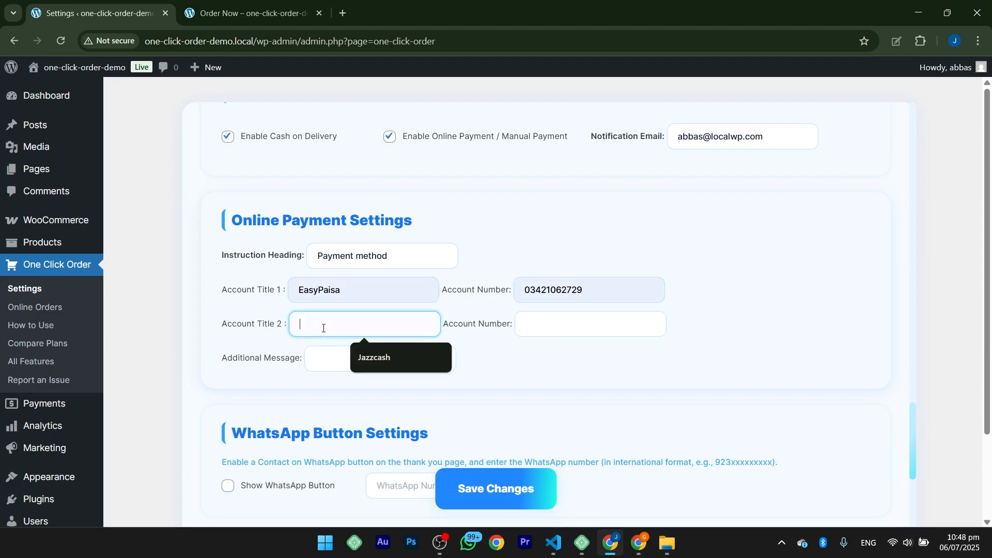
pyautogui.click(372, 354)
pyautogui.click(533, 323)
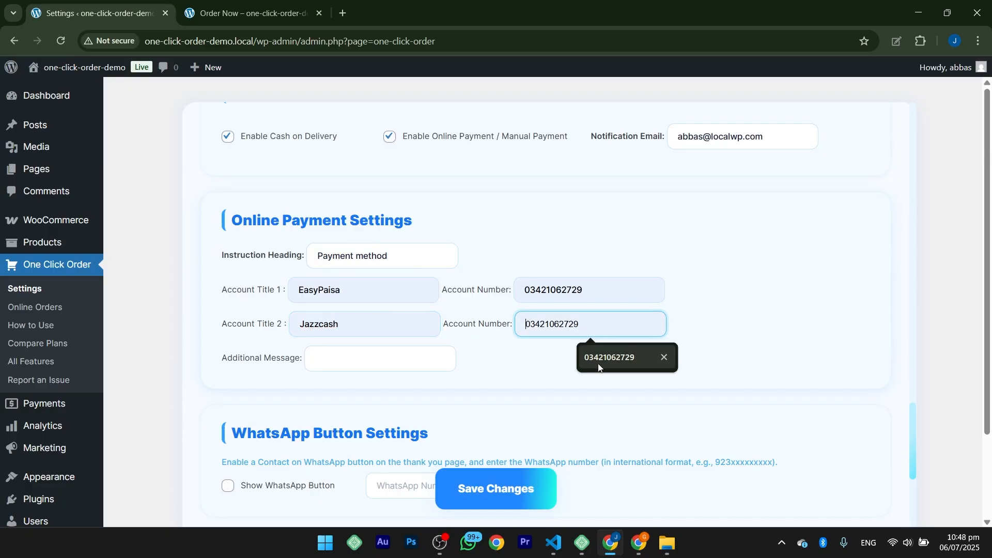
pyautogui.click(599, 364)
pyautogui.click(493, 342)
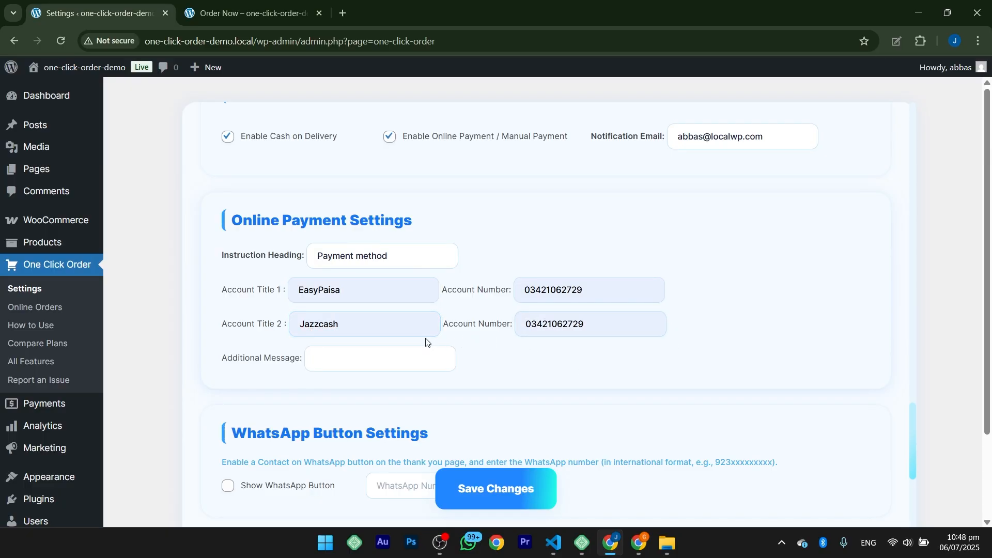
# Step: Set the additional message of the online payment settings to "Please upload the receipt below" and save the settings
pyautogui.click(372, 362)
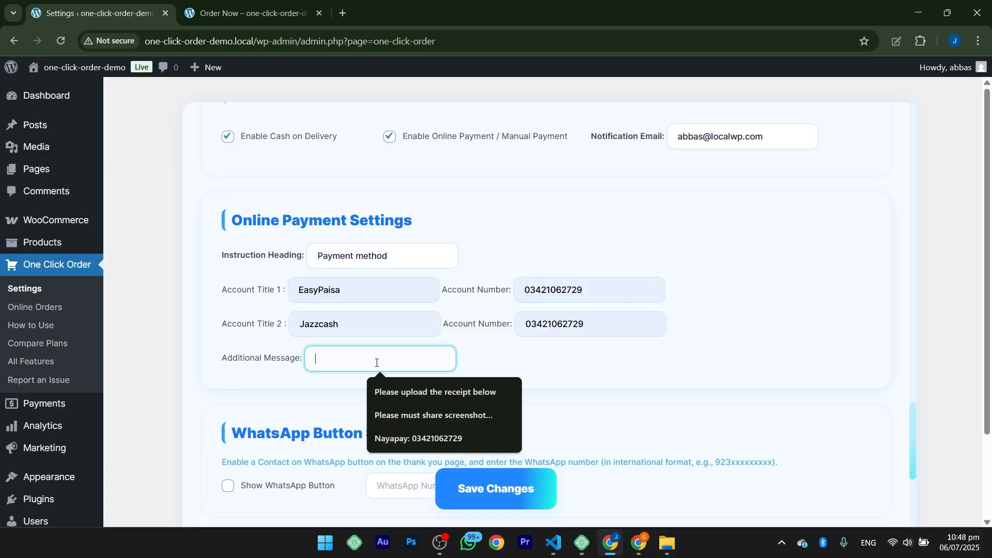
pyautogui.click(389, 386)
pyautogui.moveTo(315, 358); pyautogui.dragTo(491, 369)
pyautogui.click(491, 369)
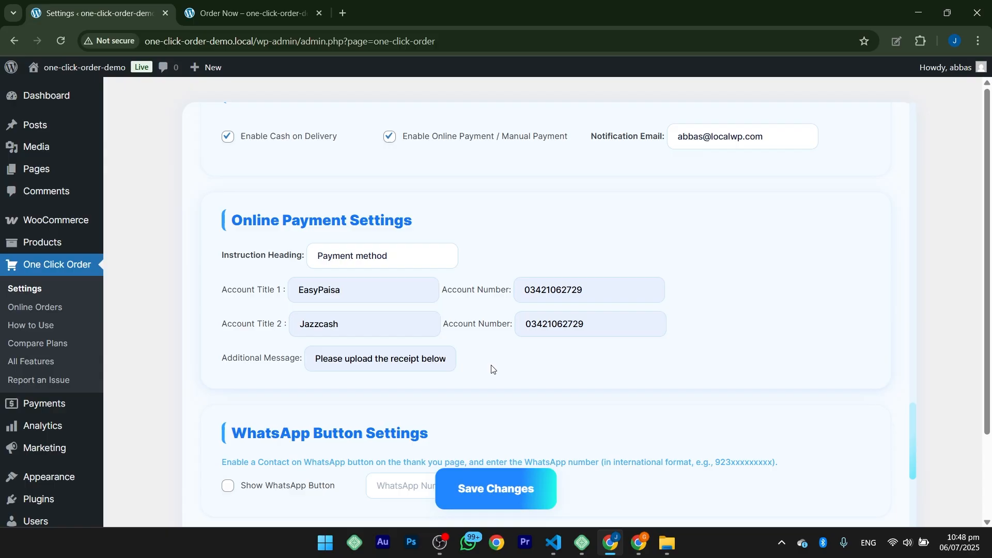
pyautogui.click(501, 504)
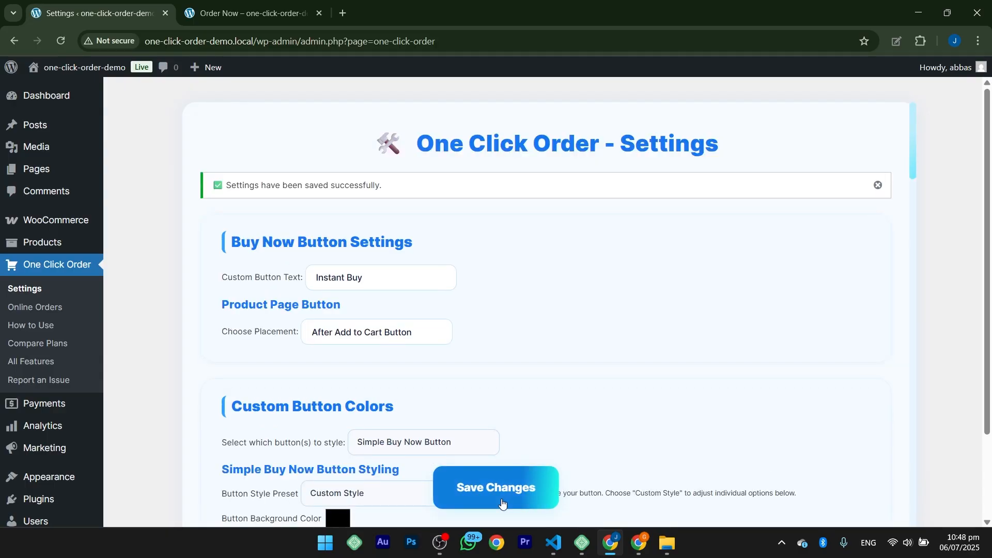
# Step: Reload the order form and review the Online Payment option with its accounts, message and receipt upload
pyautogui.click(248, 13)
pyautogui.click(61, 40)
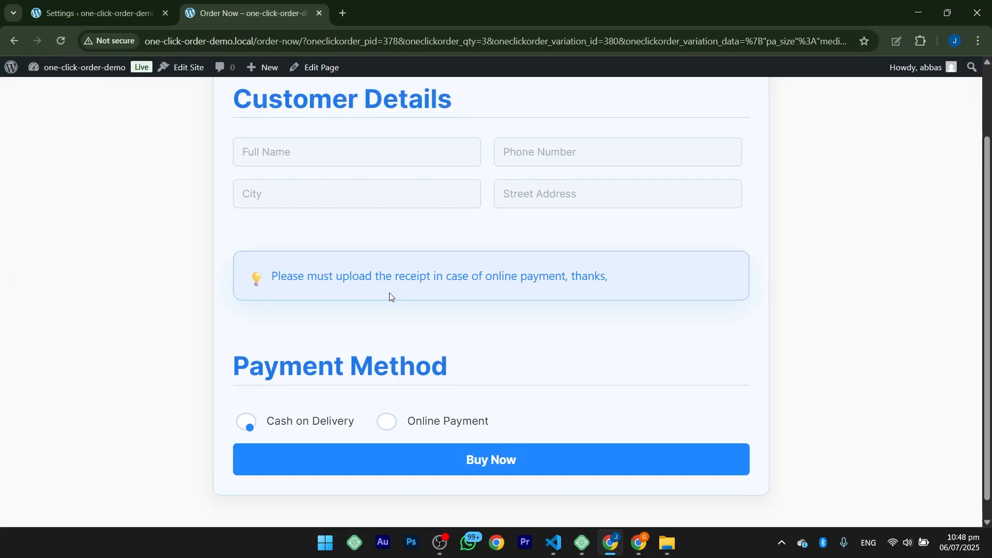
pyautogui.moveTo(279, 348); pyautogui.dragTo(486, 288)
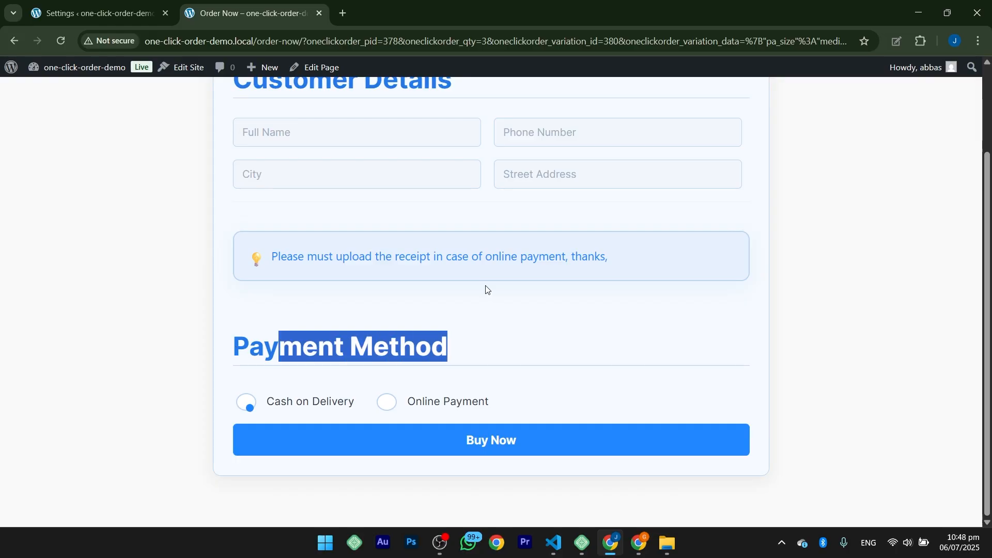
pyautogui.click(397, 401)
pyautogui.scroll(-3, 496, 343)
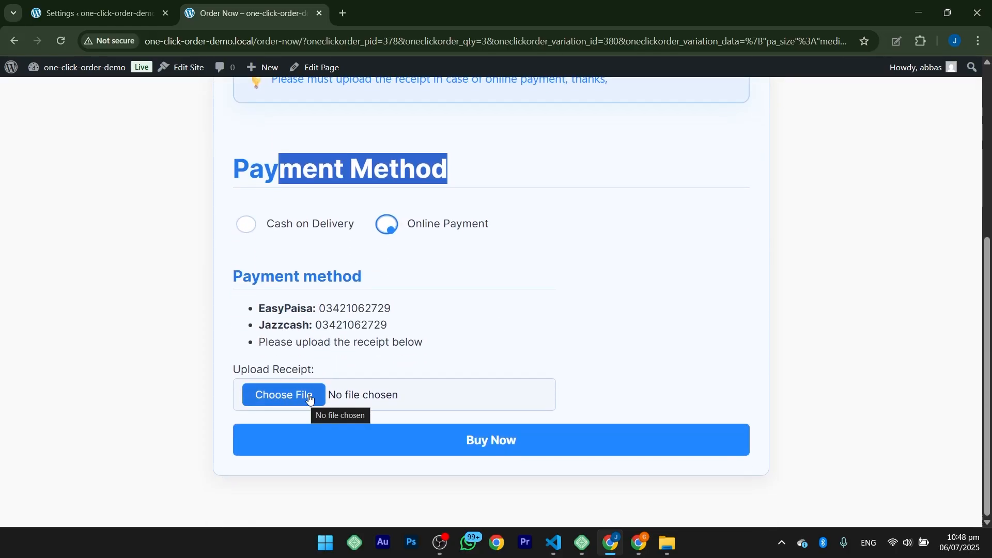
pyautogui.scroll(3, 372, 359)
pyautogui.click(457, 316)
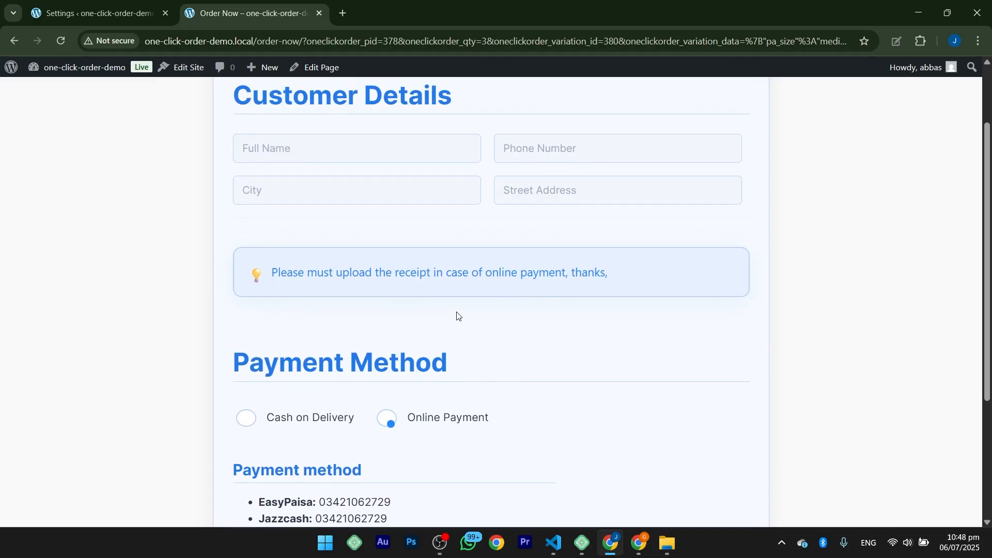
# Step: Apply the Grape Soda preset to the order form and thank you page coloring and save the settings
pyautogui.click(87, 15)
pyautogui.scroll(-15, 331, 315)
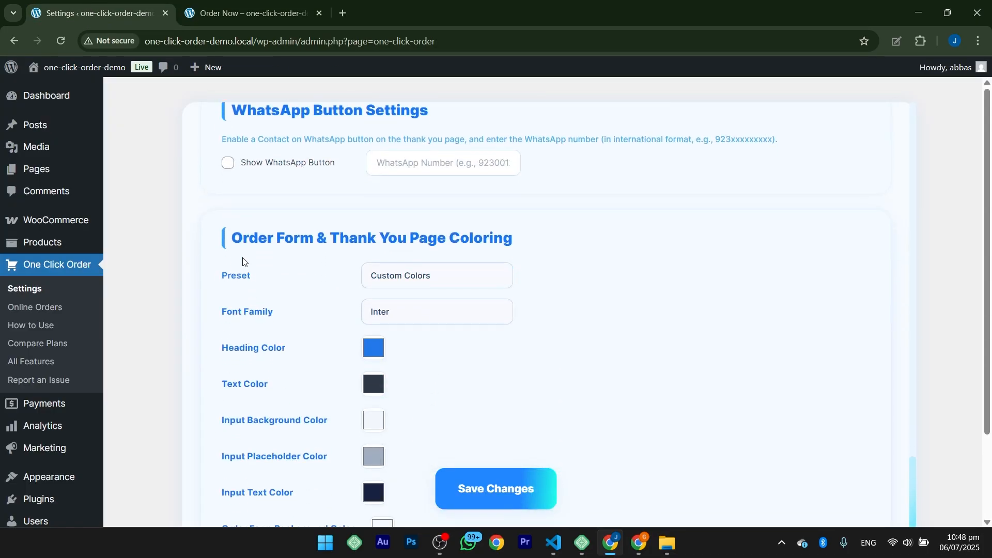
pyautogui.moveTo(231, 238); pyautogui.dragTo(505, 237)
pyautogui.click(504, 238)
pyautogui.scroll(-2, 502, 240)
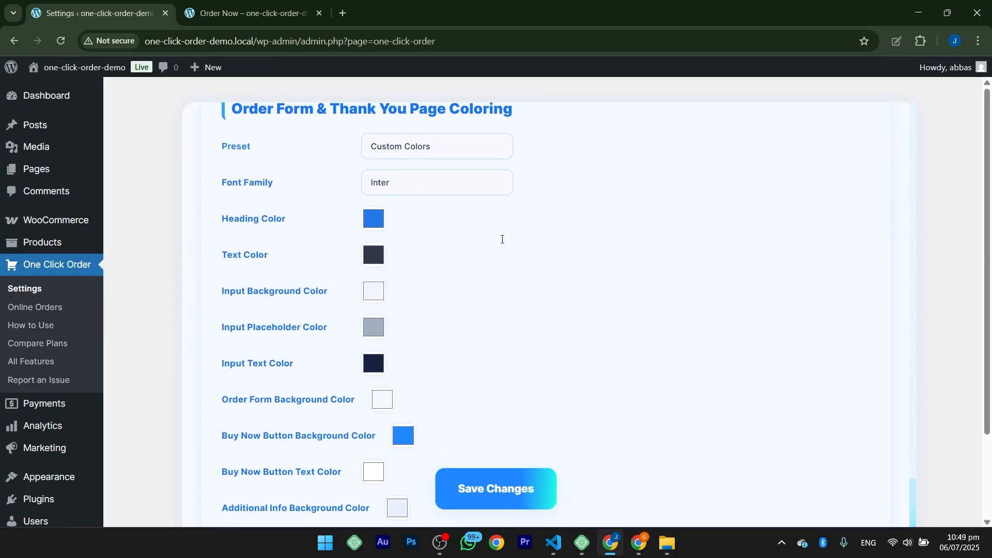
pyautogui.scroll(1, 502, 242)
pyautogui.click(401, 218)
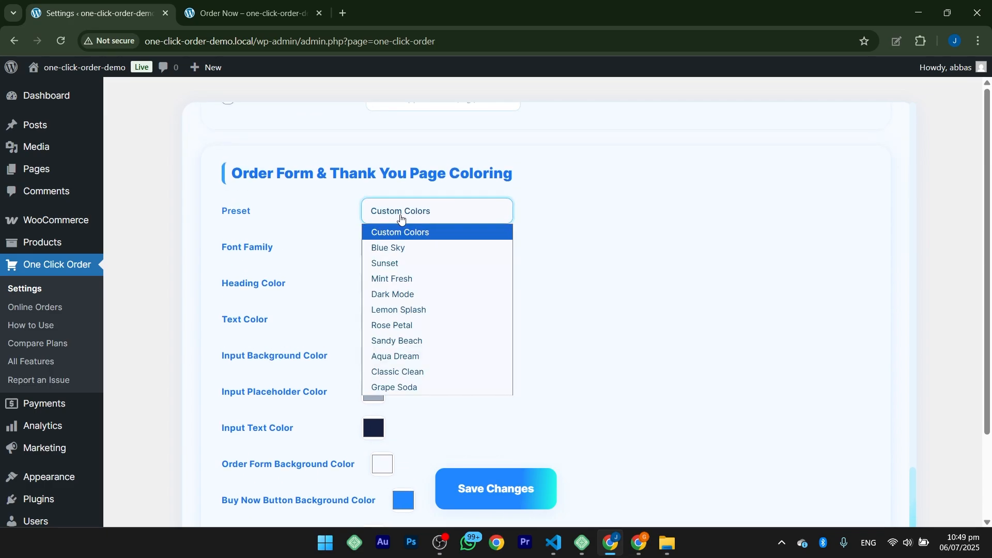
pyautogui.click(382, 390)
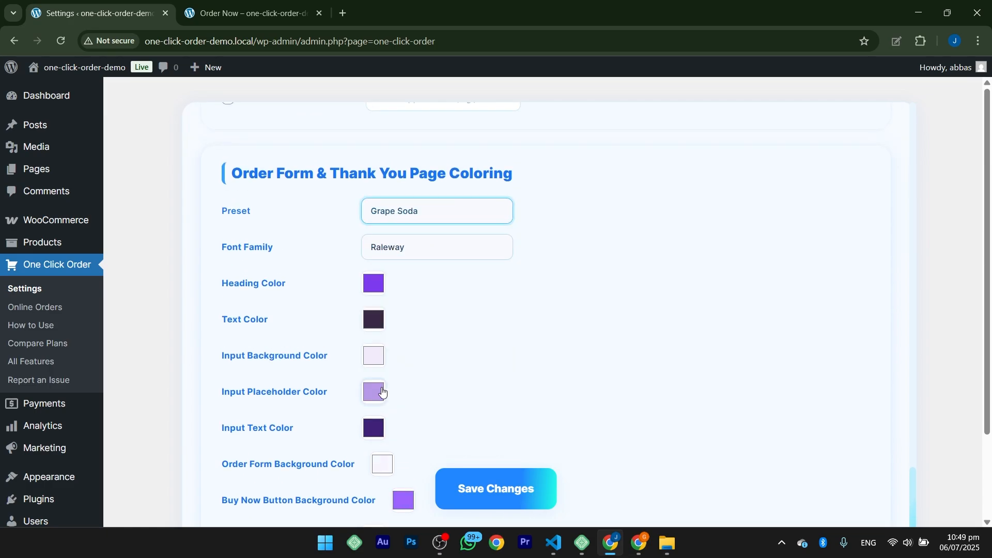
pyautogui.click(489, 500)
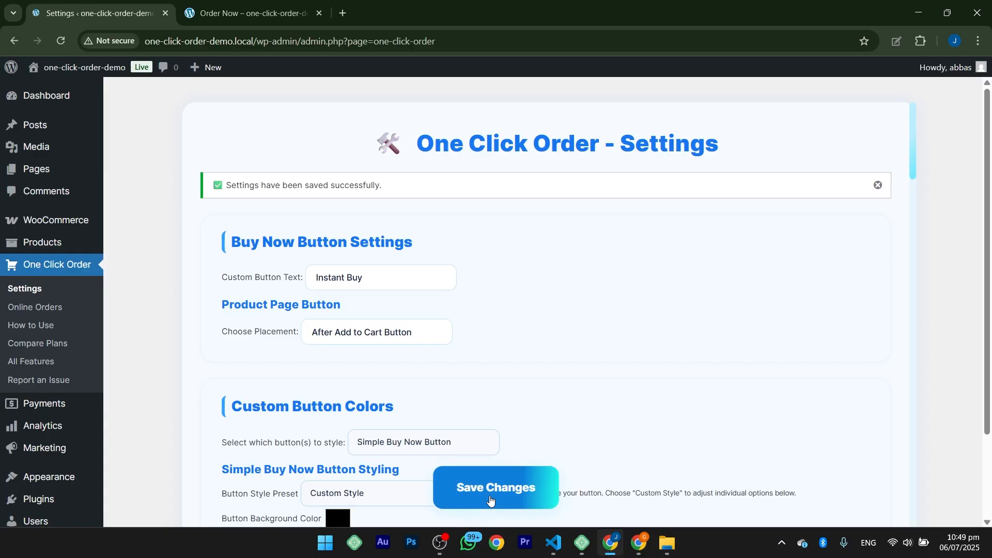
# Step: Reload the order form and examine the preset's colors with Online Payment selected
pyautogui.click(309, 20)
pyautogui.click(60, 43)
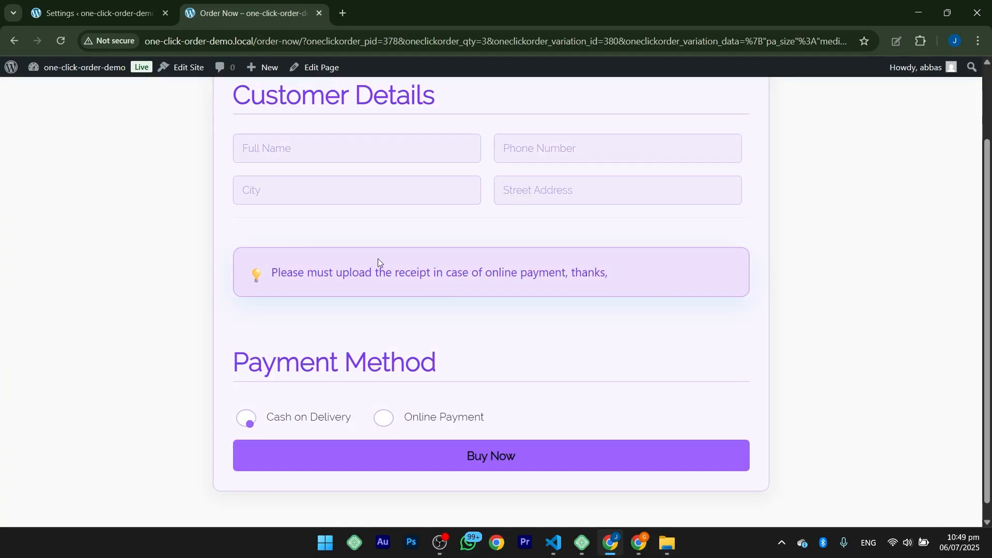
pyautogui.scroll(-1, 618, 380)
pyautogui.click(383, 416)
pyautogui.scroll(-3, 618, 319)
pyautogui.scroll(5, 618, 320)
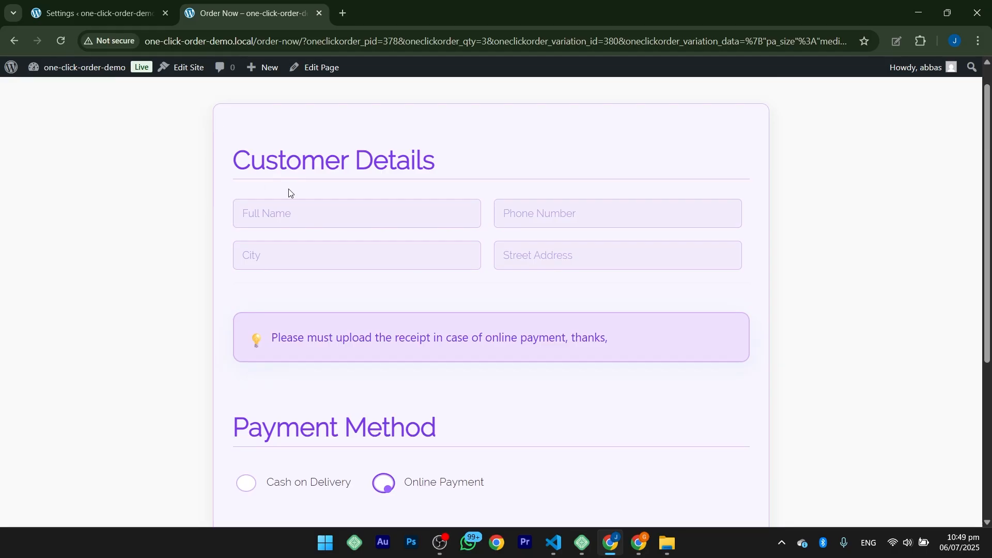
# Step: Change the order form's input background color to a darker purple and save the settings
pyautogui.click(104, 17)
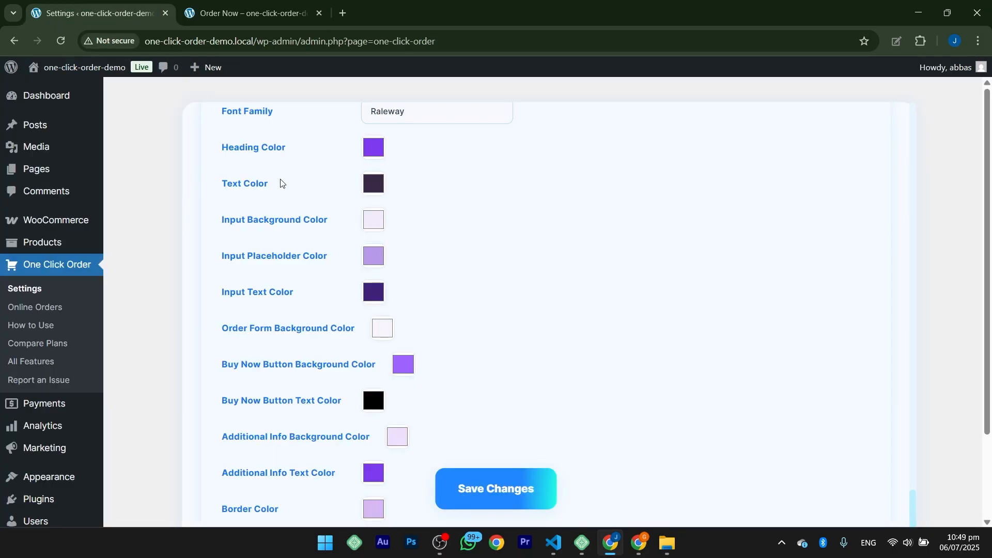
pyautogui.moveTo(294, 220); pyautogui.dragTo(329, 221)
pyautogui.click(374, 220)
pyautogui.moveTo(391, 252); pyautogui.dragTo(445, 250)
pyautogui.click(500, 494)
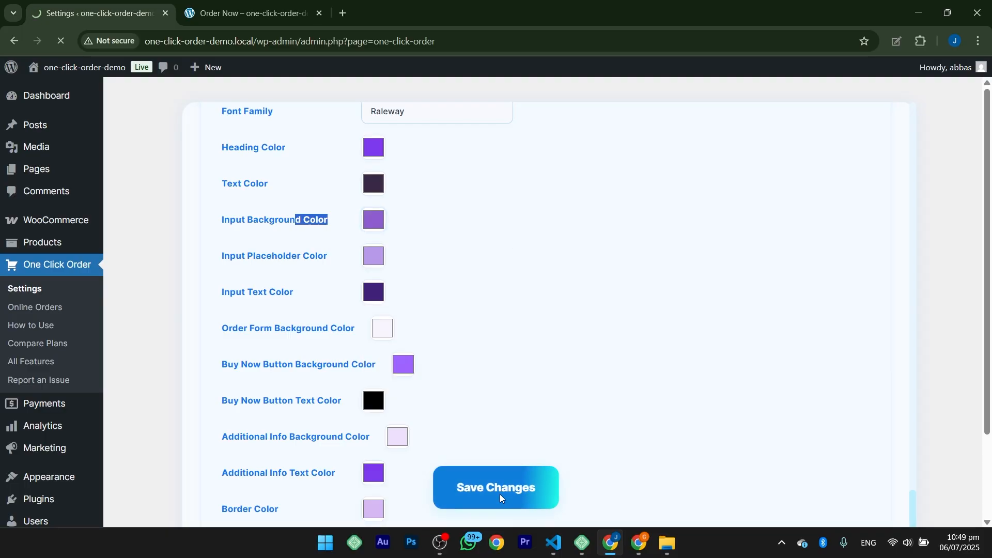
# Step: Reload the order form and check the input background color of the customer fields
pyautogui.click(246, 13)
pyautogui.press('F5')
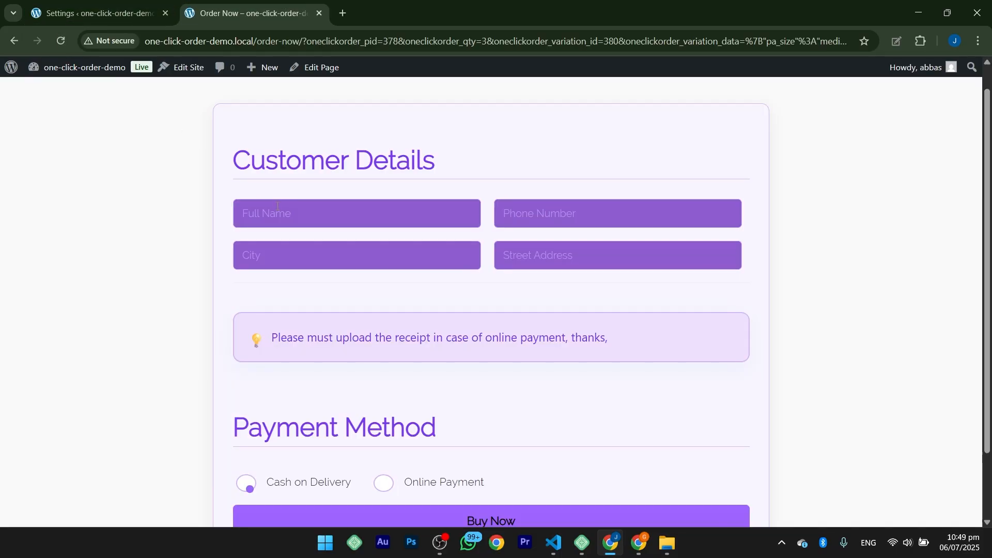
pyautogui.scroll(-2, 414, 318)
pyautogui.scroll(1, 413, 317)
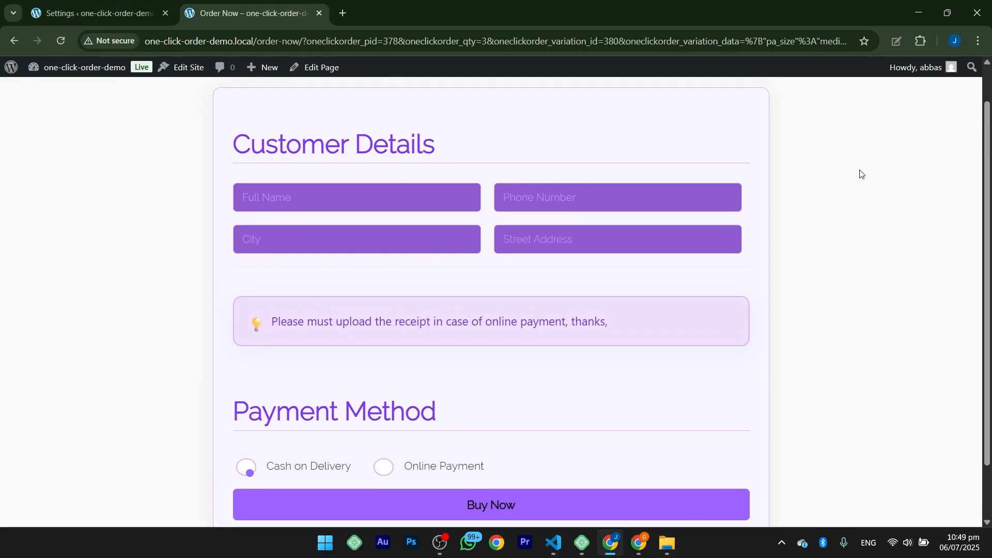
# Step: Apply the Dark Mode preset to the order form and thank you page coloring and save the settings
pyautogui.click(93, 16)
pyautogui.scroll(-10, 910, 168)
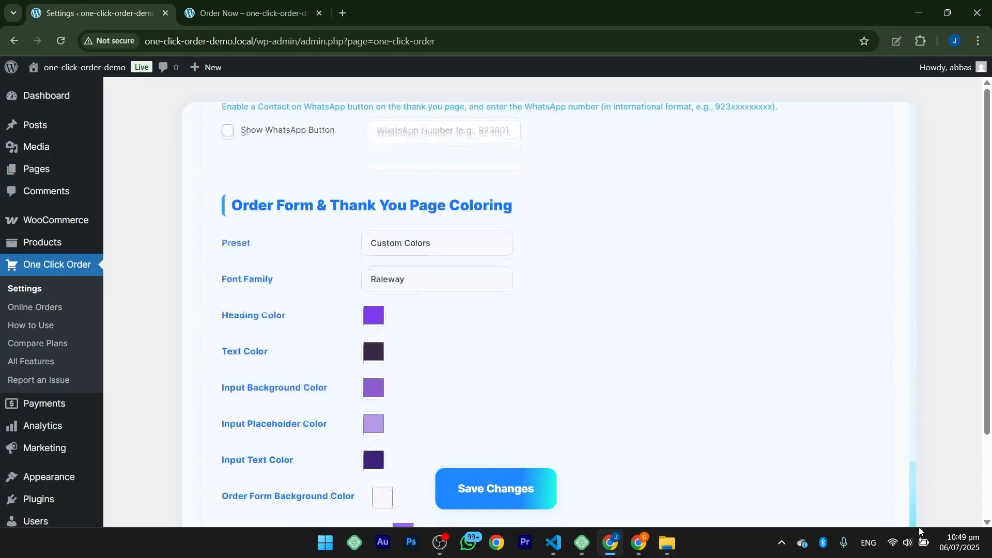
pyautogui.scroll(2, 919, 527)
pyautogui.click(388, 331)
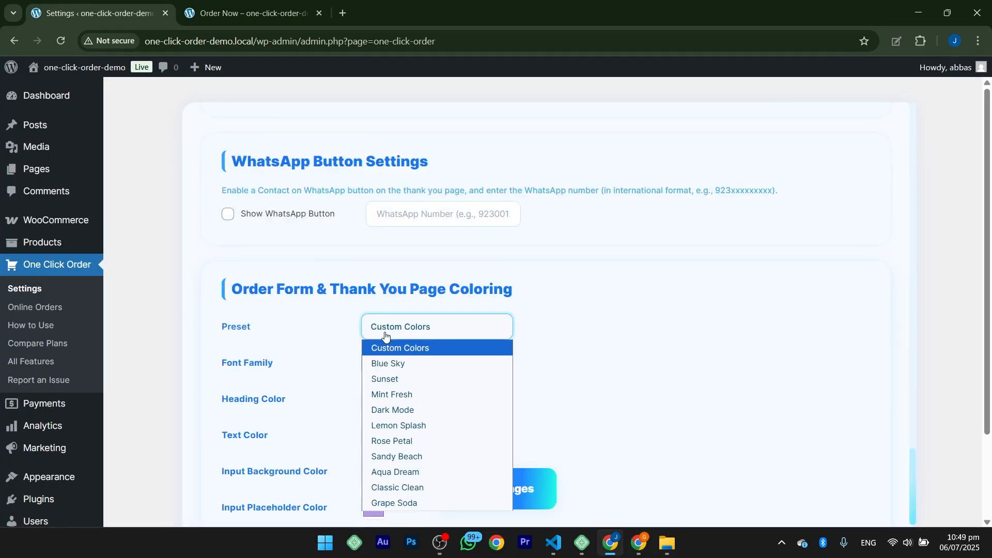
pyautogui.click(391, 411)
pyautogui.click(471, 481)
# Step: Reload the order form and view it with the Dark Mode preset applied
pyautogui.click(222, 7)
pyautogui.click(61, 41)
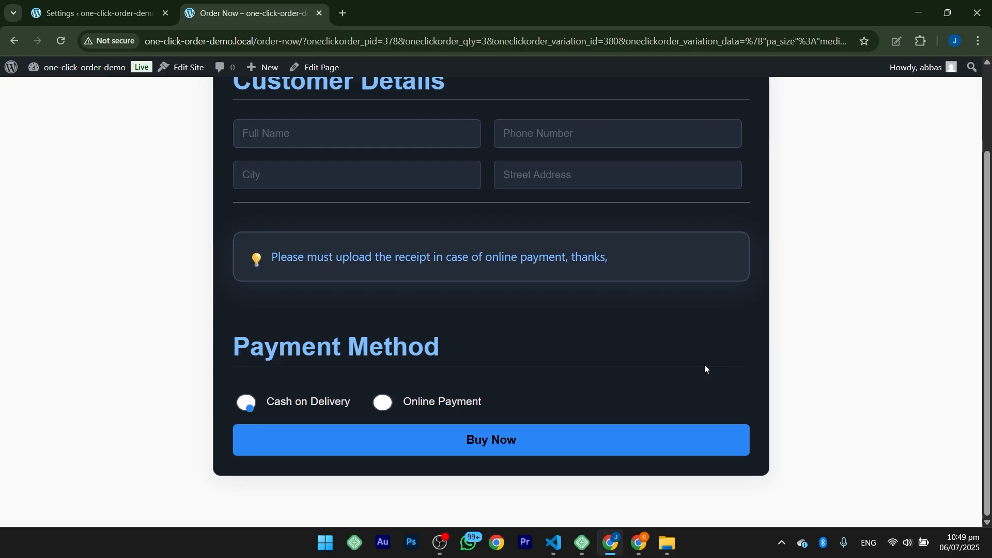
pyautogui.scroll(2, 706, 368)
# Step: Fill in the customer's name, phone, city and street address, choose Online Payment, attach download (1).pdf as the receipt and submit the order
pyautogui.click(279, 246)
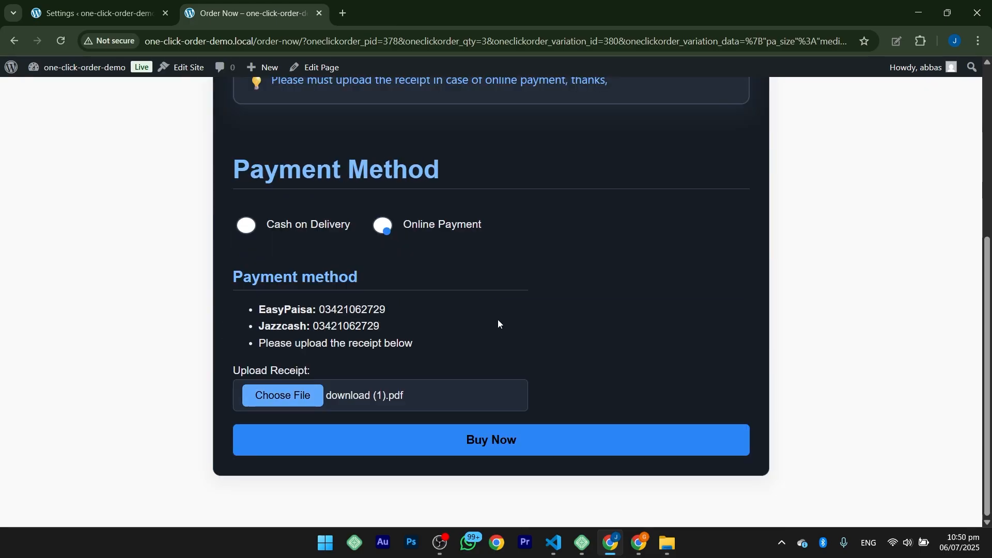
pyautogui.scroll(4, 497, 319)
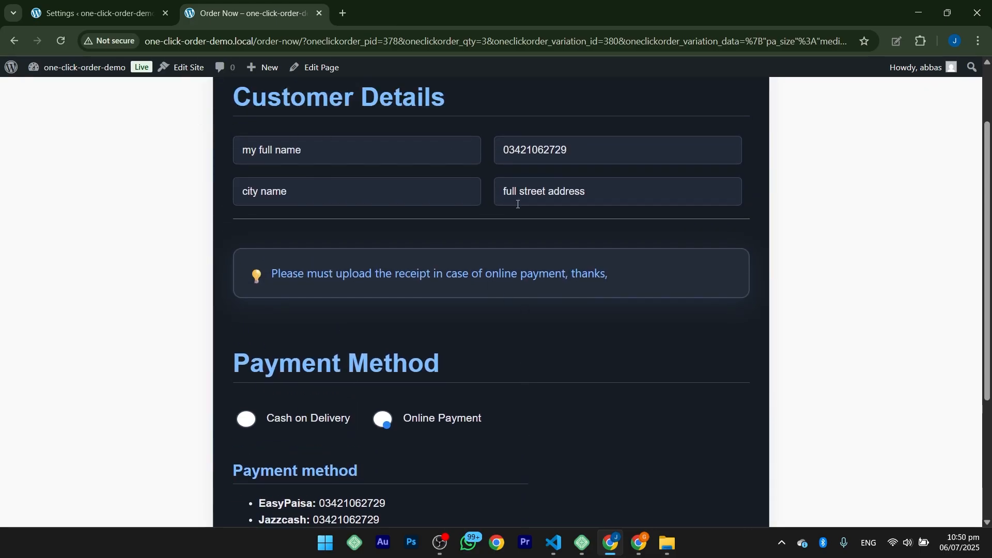
pyautogui.scroll(-3, 519, 204)
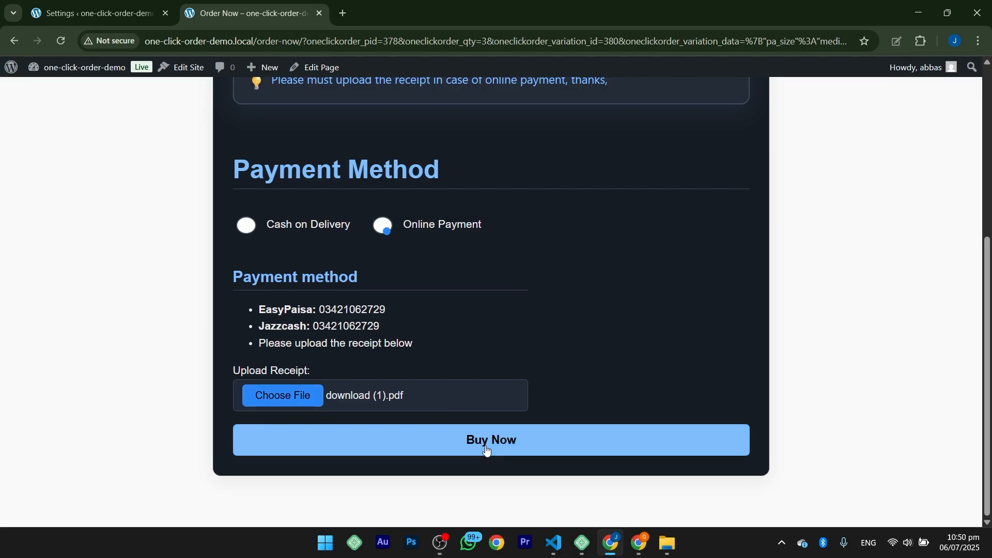
pyautogui.click(487, 451)
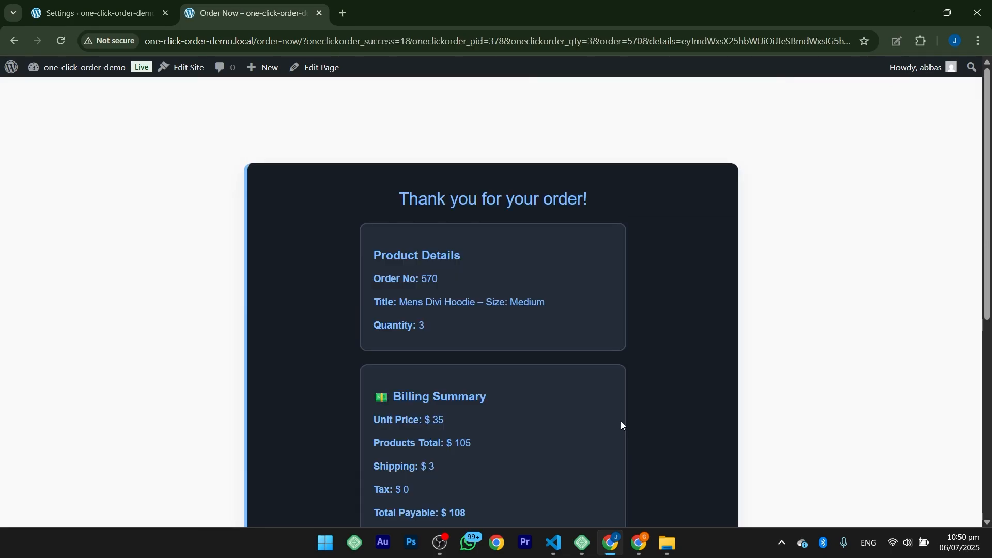
pyautogui.scroll(-7, 621, 421)
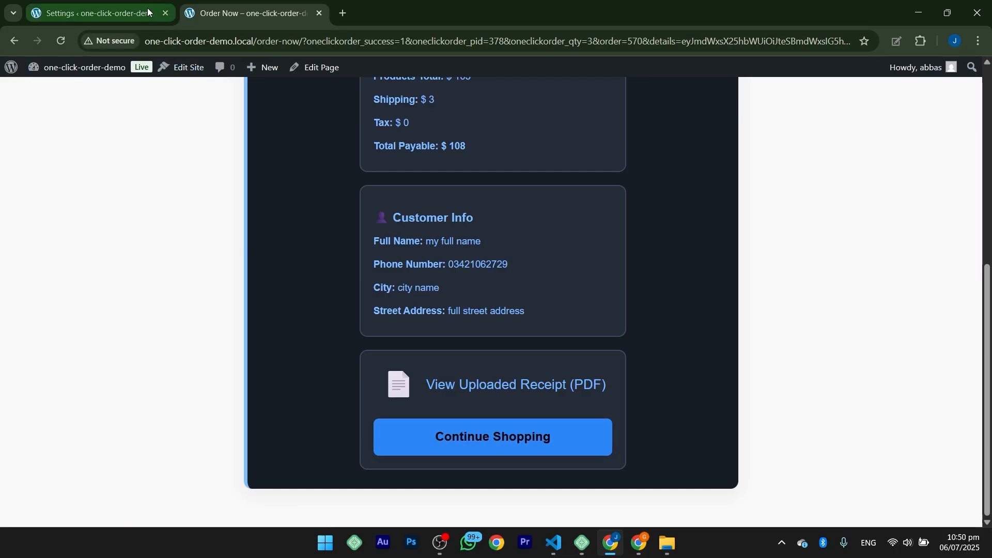
# Step: Enable the WhatsApp button for the thank you page, enter the WhatsApp number in international format and save the settings
pyautogui.click(128, 12)
pyautogui.scroll(5, 546, 285)
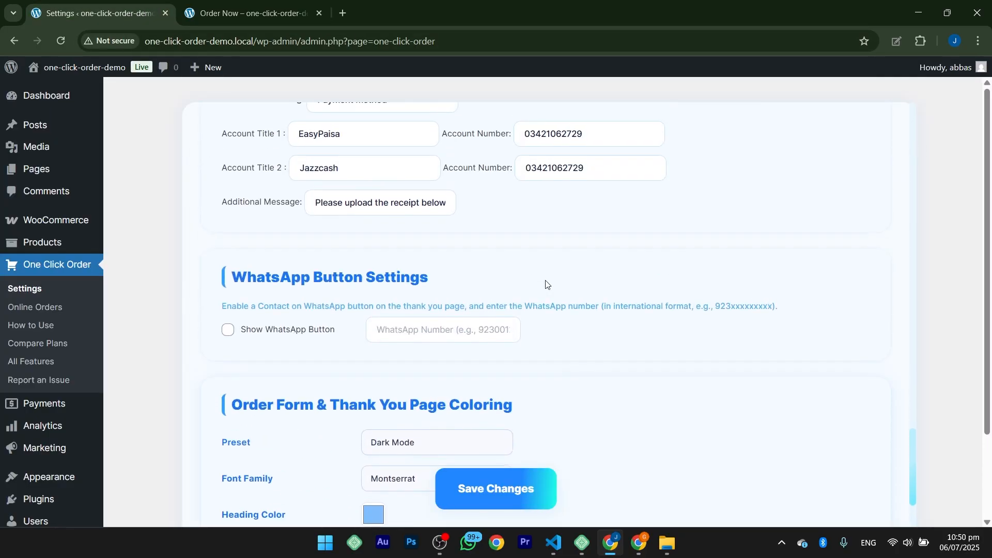
pyautogui.moveTo(246, 278); pyautogui.dragTo(479, 280)
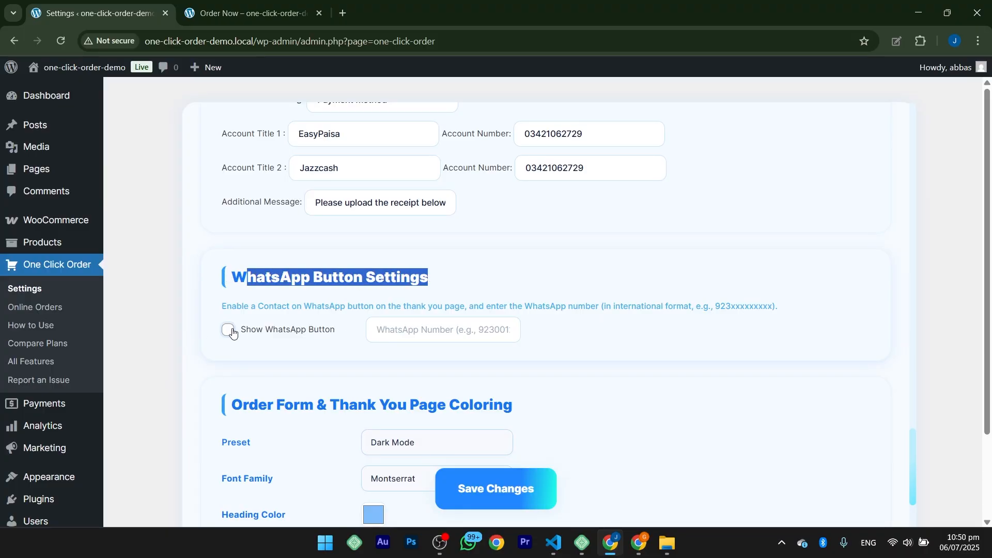
pyautogui.click(395, 329)
pyautogui.hotkey('ctrl', 'v')
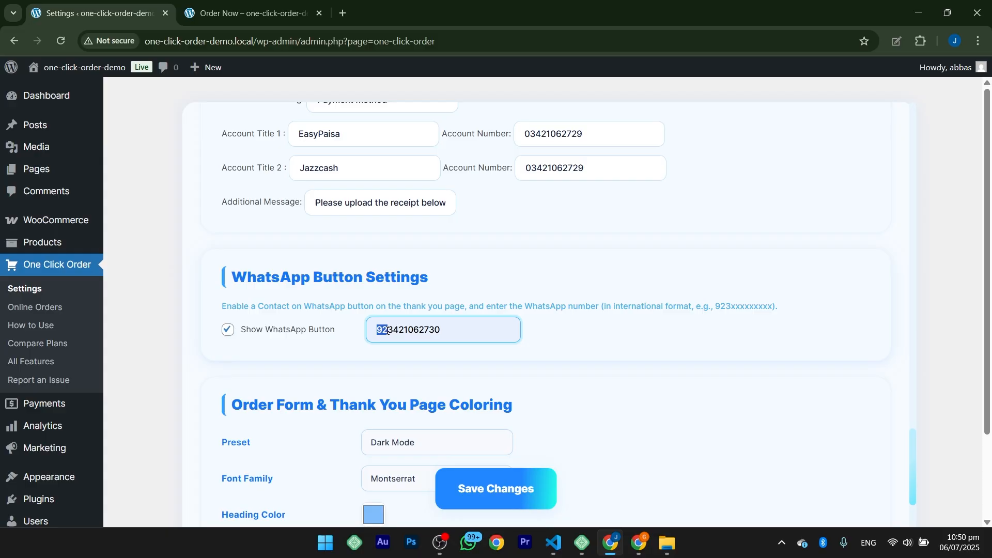
pyautogui.moveTo(451, 332); pyautogui.dragTo(398, 330)
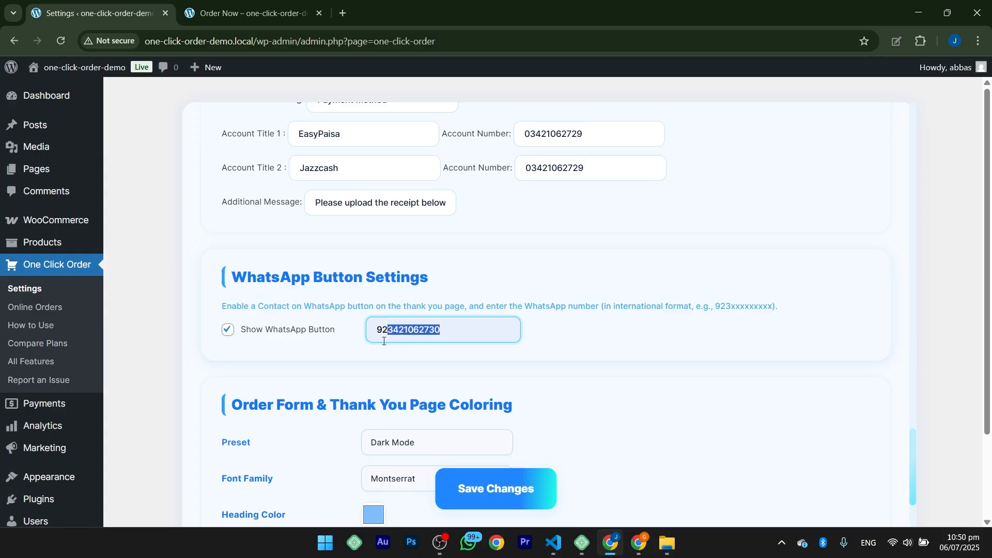
pyautogui.click(483, 487)
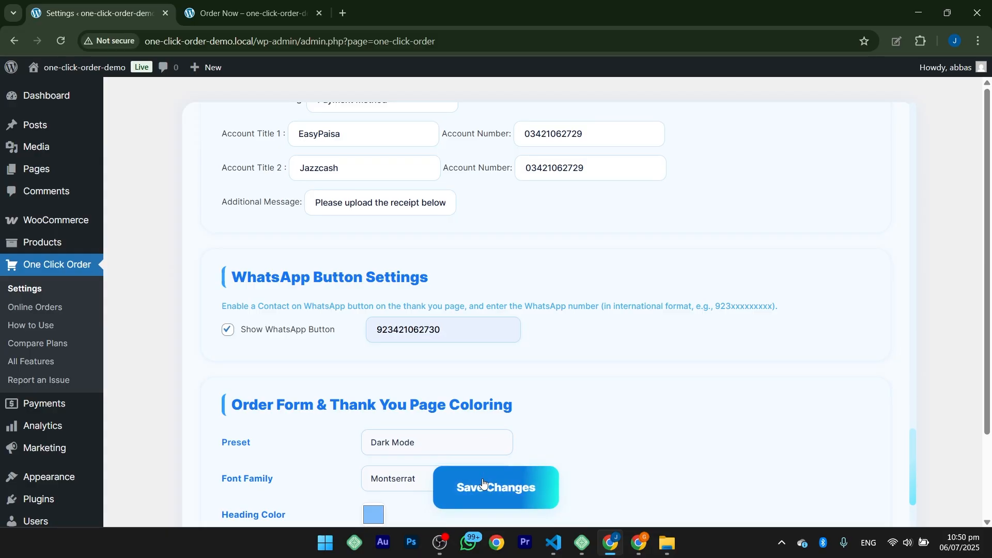
# Step: Reload the thank you page and check for the Contact on WhatsApp button and the order details
pyautogui.click(254, 26)
pyautogui.click(61, 40)
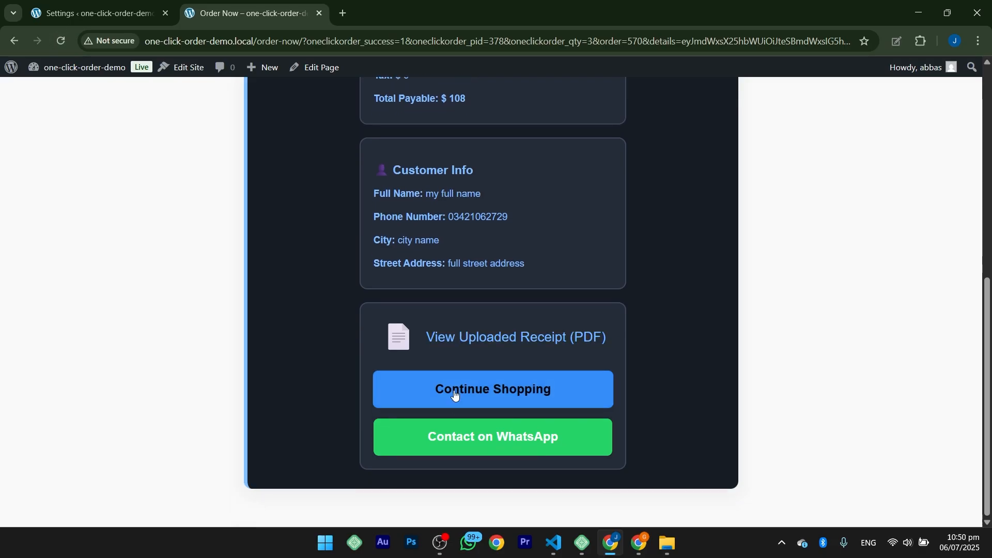
pyautogui.scroll(8, 243, 120)
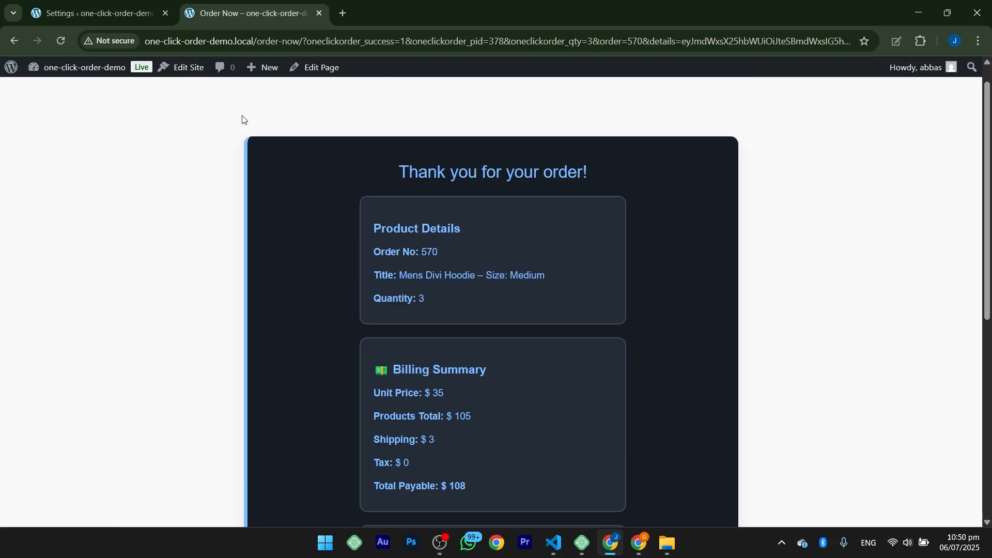
# Step: Open the One Click Order plugin's Online Orders log in the WordPress admin
pyautogui.click(78, 4)
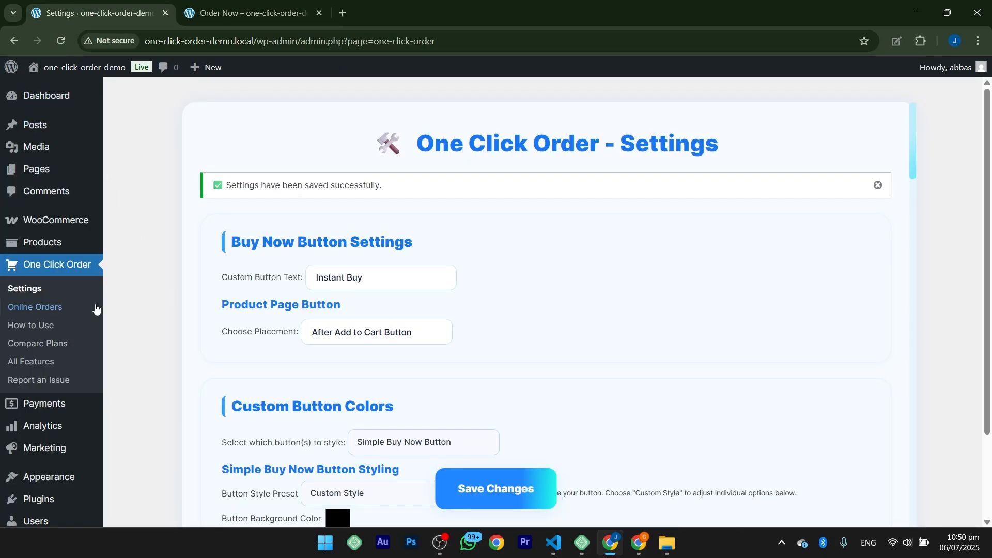
pyautogui.click(51, 306)
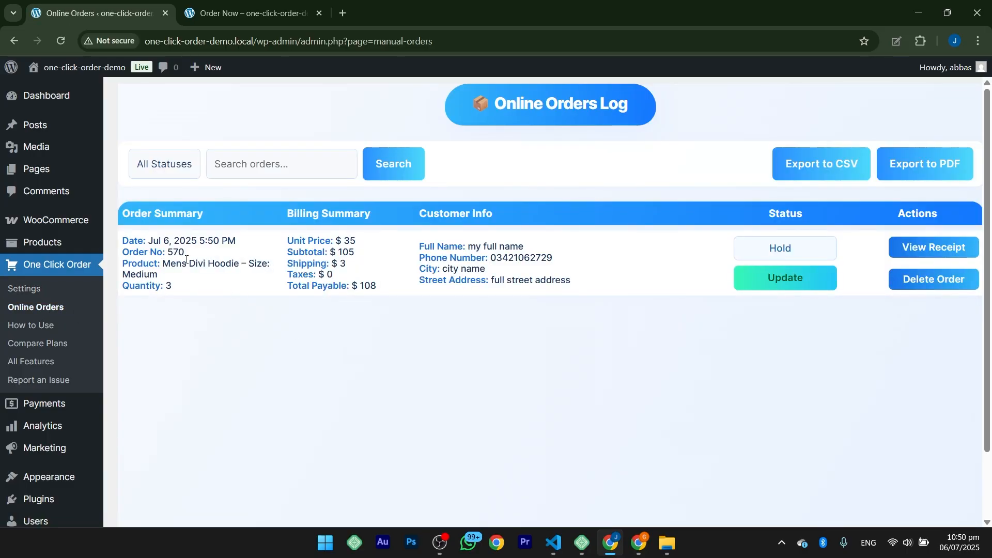
# Step: Open the WooCommerce orders list in a separate tab and compare it with the test order's number and date in the Online Orders log
pyautogui.moveTo(57, 220)
pyautogui.middleClick(134, 240)
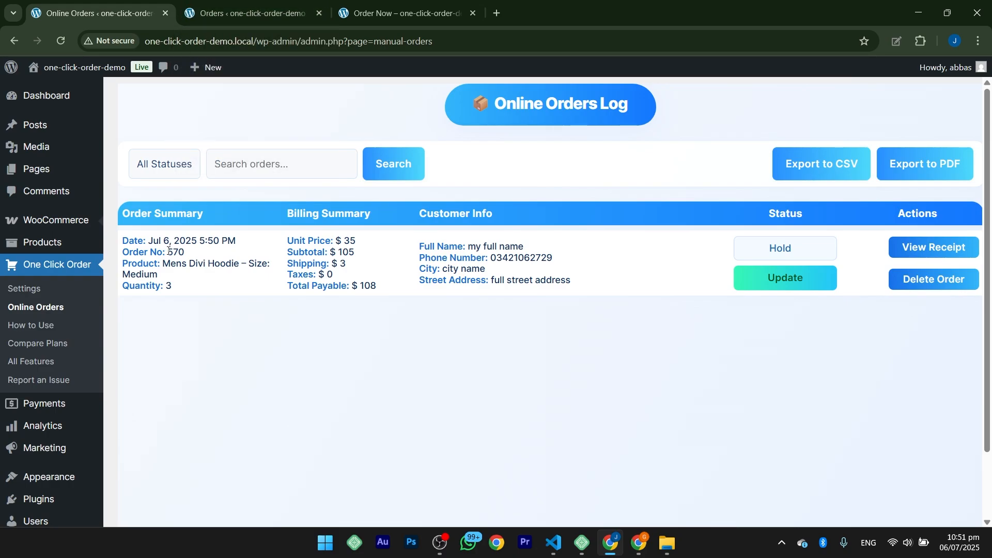
pyautogui.moveTo(189, 254); pyautogui.dragTo(242, 242)
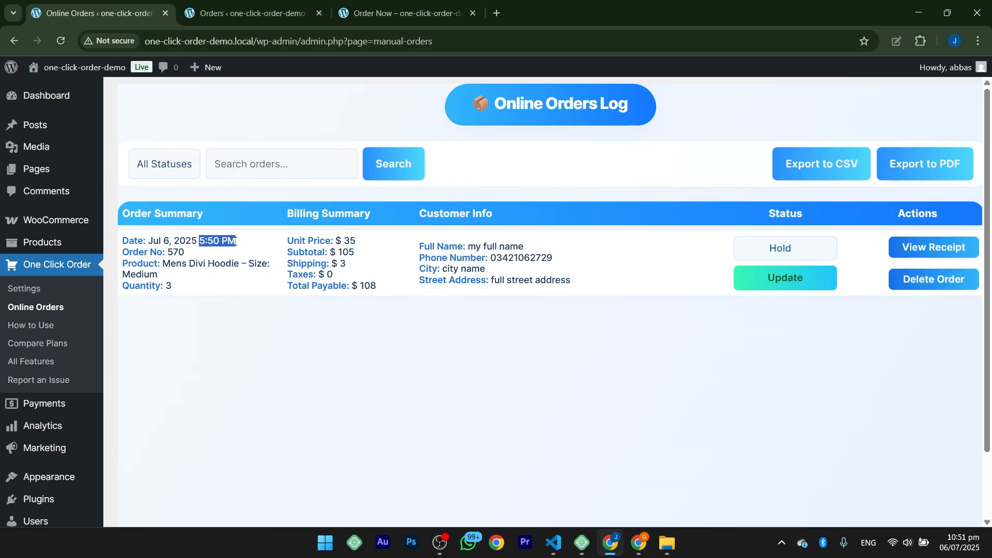
pyautogui.click(280, 4)
pyautogui.click(119, 4)
# Step: Update the test order's status to Pending Payment and reload the WooCommerce orders list to check it
pyautogui.click(779, 252)
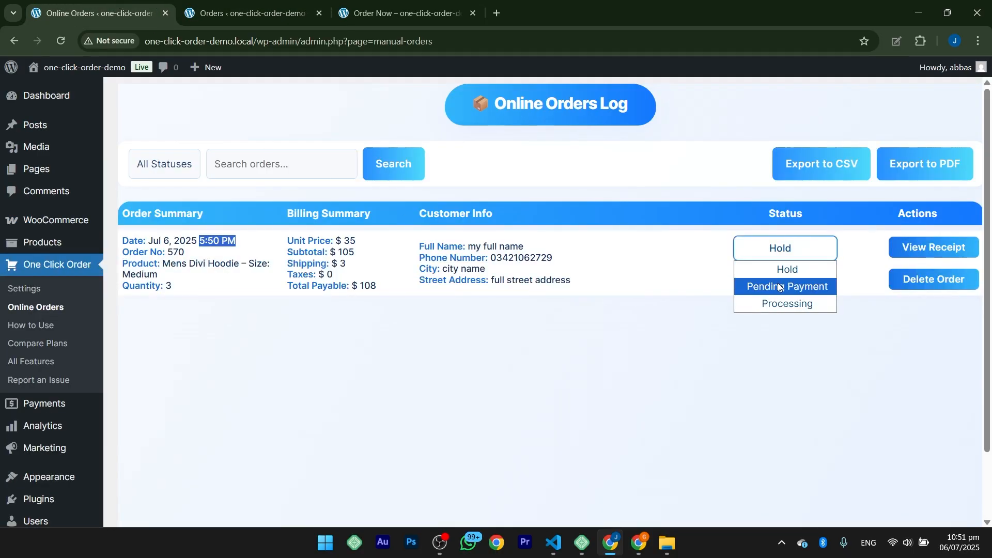
pyautogui.click(778, 283)
pyautogui.click(778, 279)
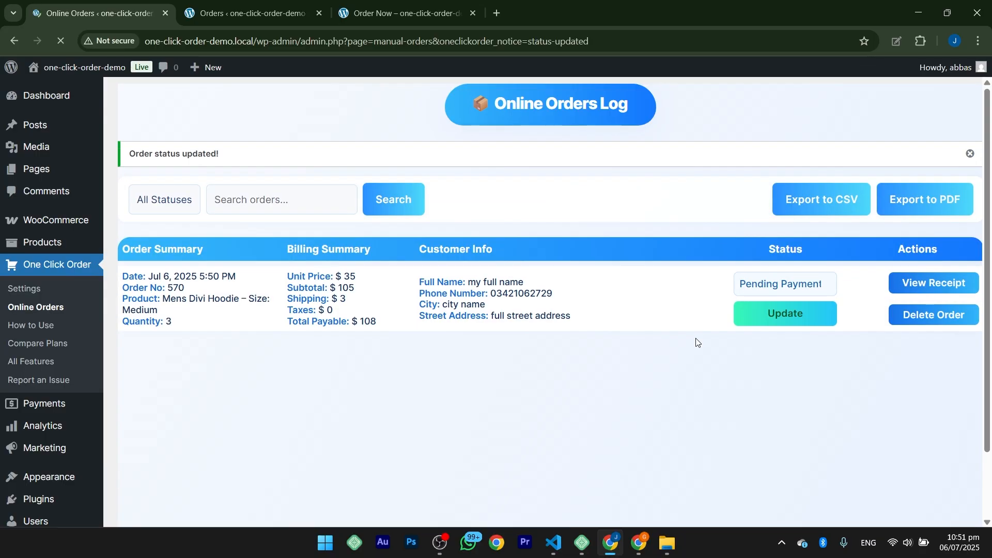
pyautogui.click(223, 6)
pyautogui.click(61, 41)
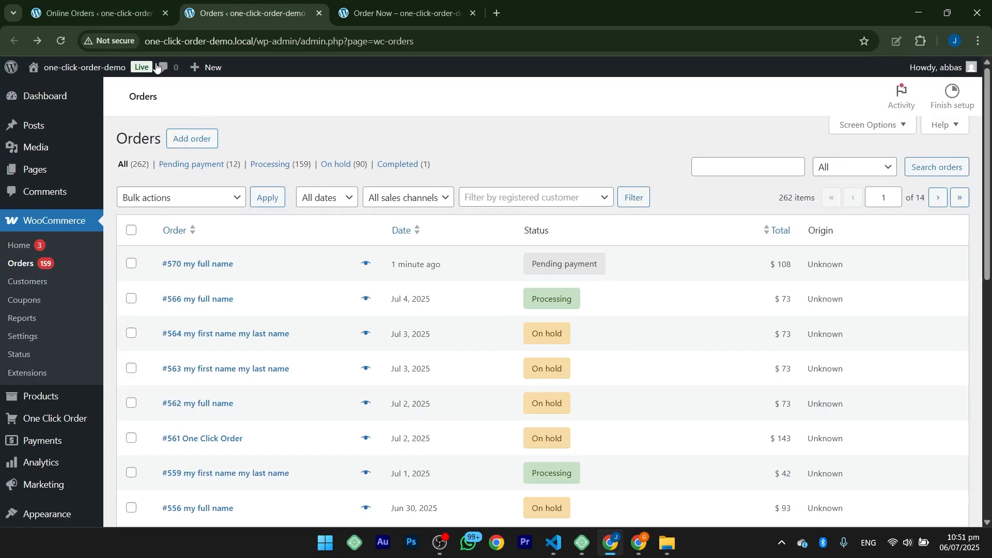
# Step: Update the test order's status to Processing in the Online Orders log and check it in the WooCommerce orders list
pyautogui.click(93, 13)
pyautogui.click(754, 285)
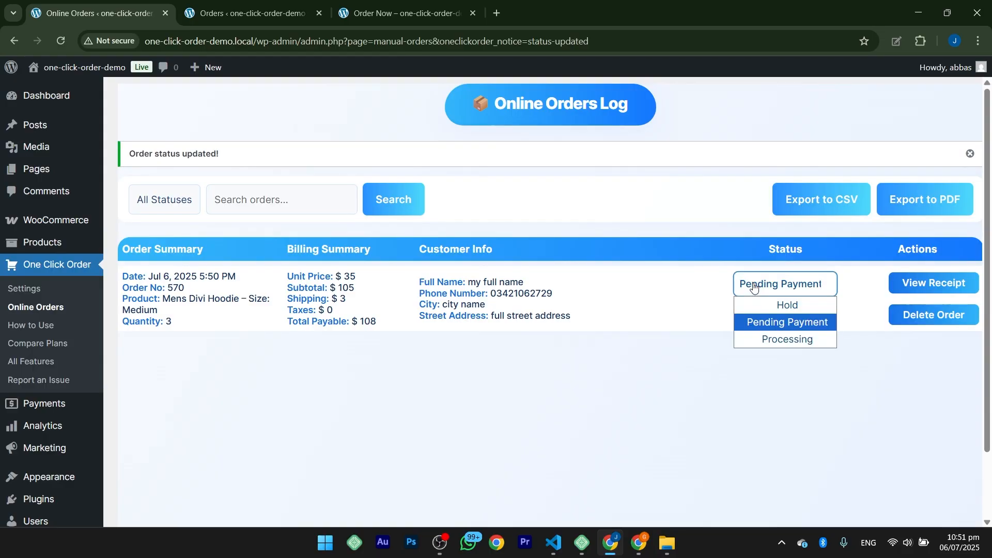
pyautogui.click(785, 339)
pyautogui.moveTo(239, 148); pyautogui.dragTo(153, 149)
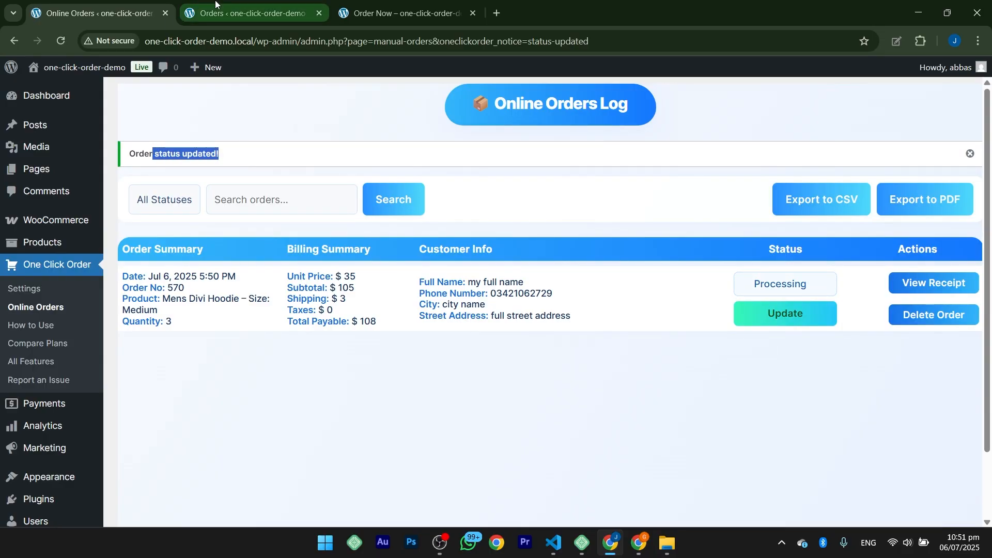
pyautogui.click(248, 13)
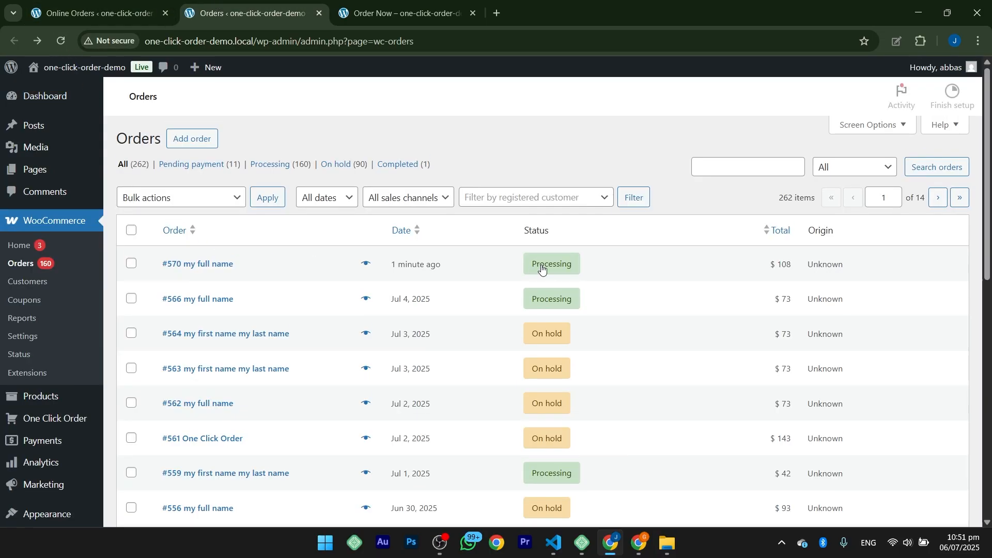
# Step: Review the order's customer info and billing summary in the Online Orders log and view its payment receipt
pyautogui.click(123, 16)
pyautogui.click(716, 424)
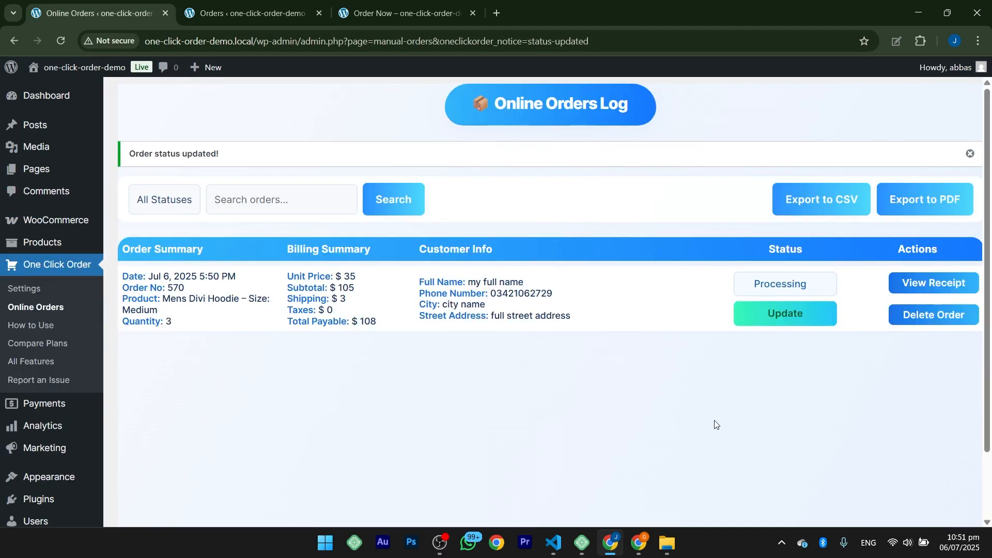
pyautogui.moveTo(491, 298); pyautogui.dragTo(565, 300)
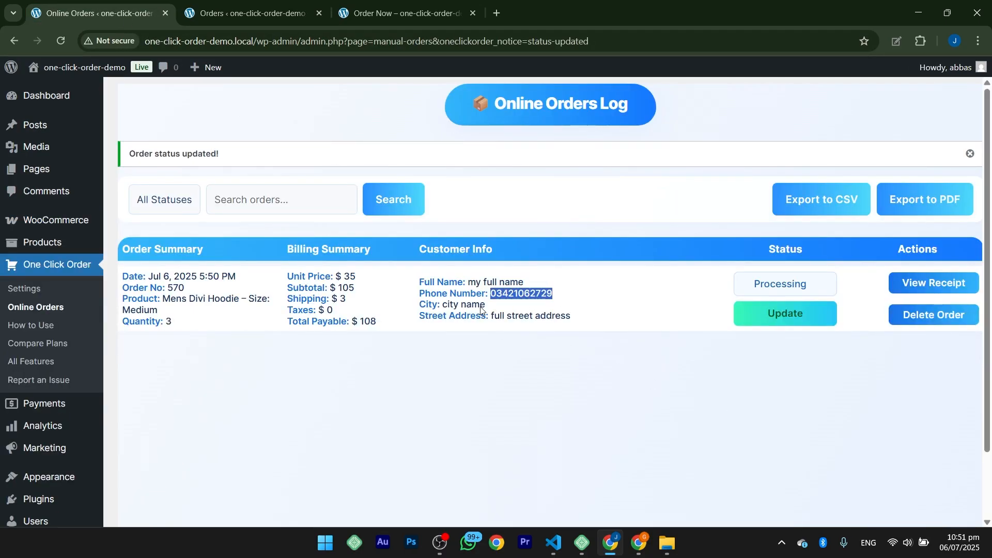
pyautogui.moveTo(388, 325); pyautogui.dragTo(180, 287)
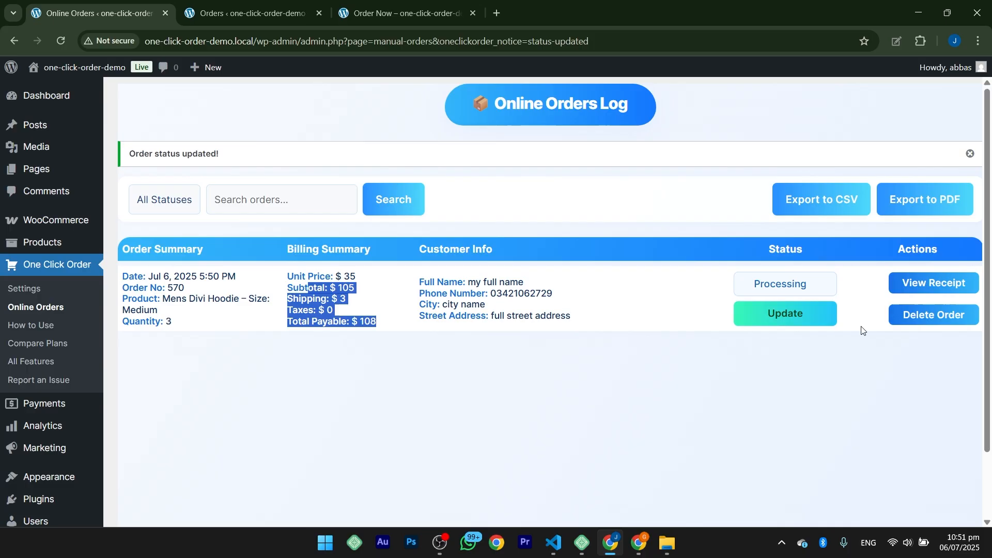
pyautogui.click(924, 288)
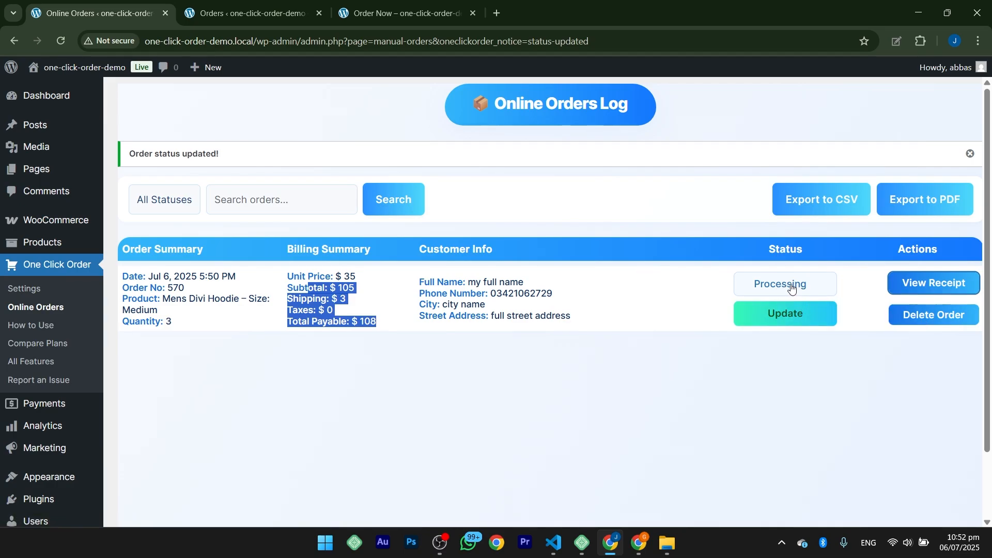
pyautogui.click(597, 356)
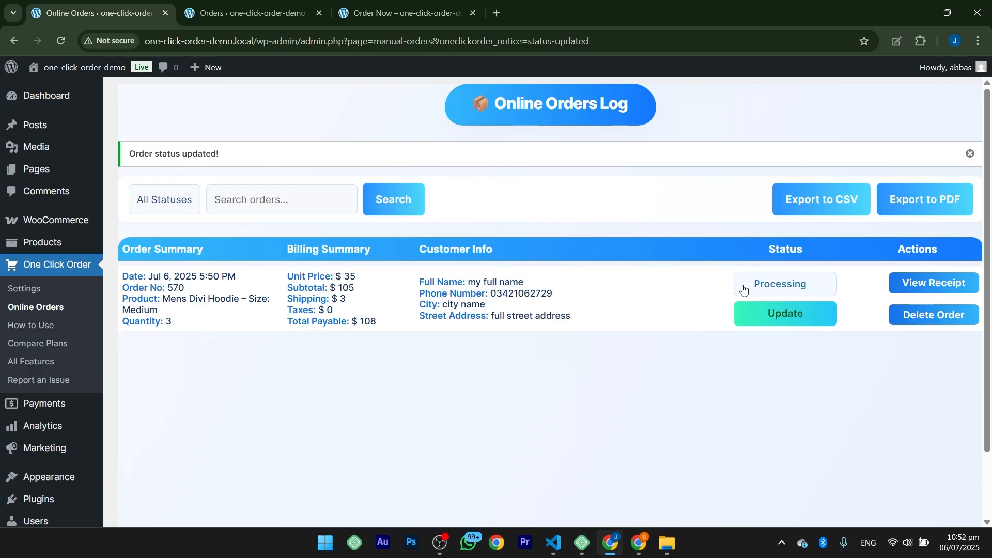
# Step: Filter the Online Orders log by the Hold status and by the Pending status
pyautogui.click(172, 205)
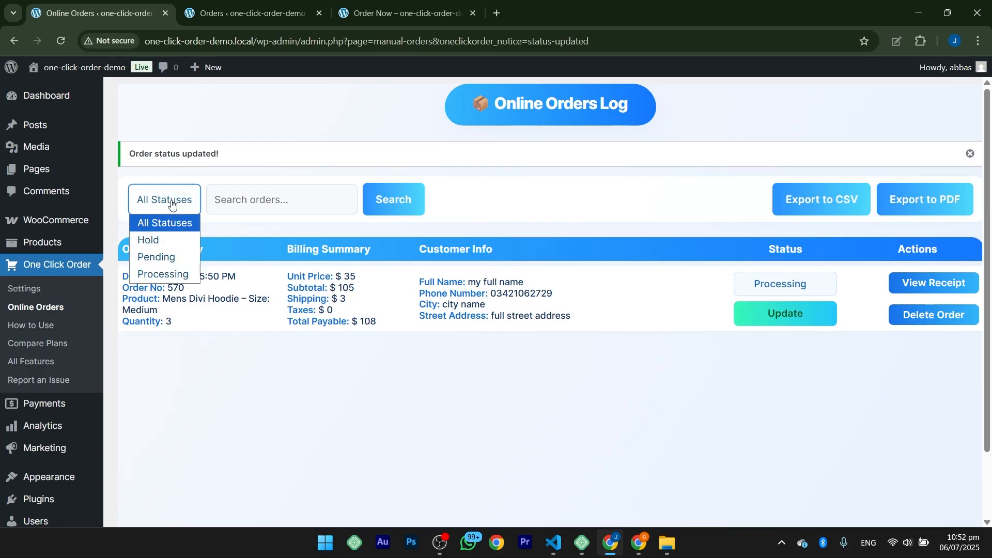
pyautogui.click(166, 237)
pyautogui.click(379, 209)
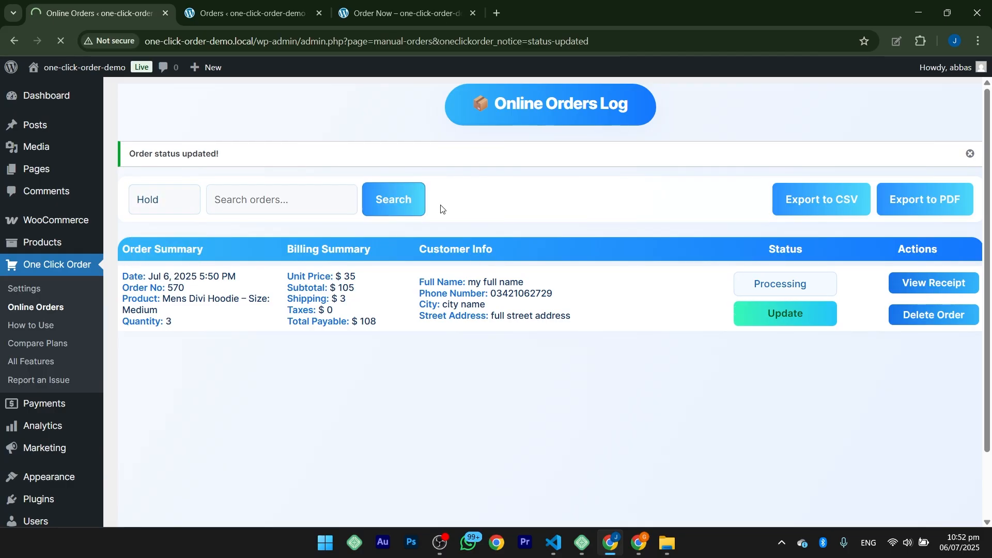
pyautogui.click(189, 178)
pyautogui.click(188, 220)
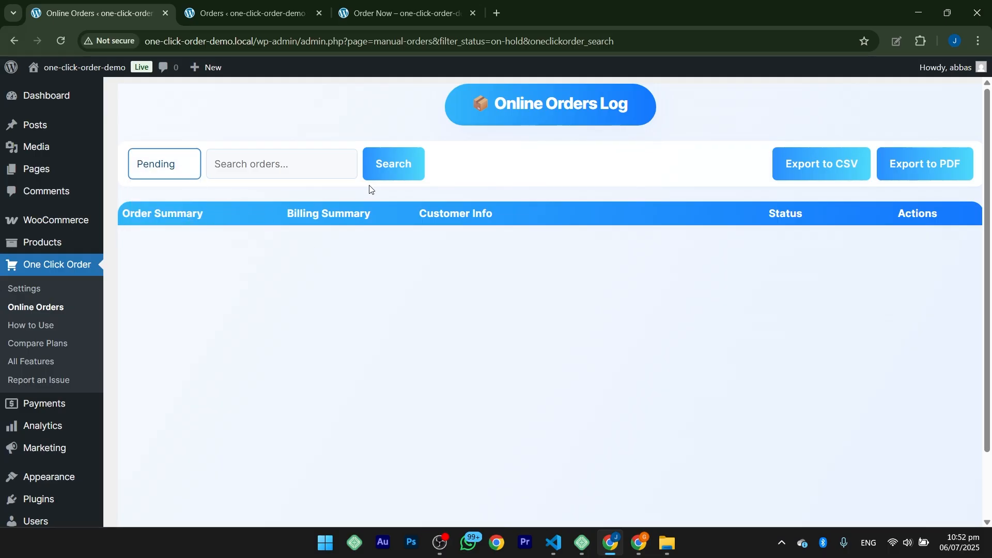
pyautogui.click(408, 168)
# Step: Filter the Online Orders log by the Processing status
pyautogui.click(168, 164)
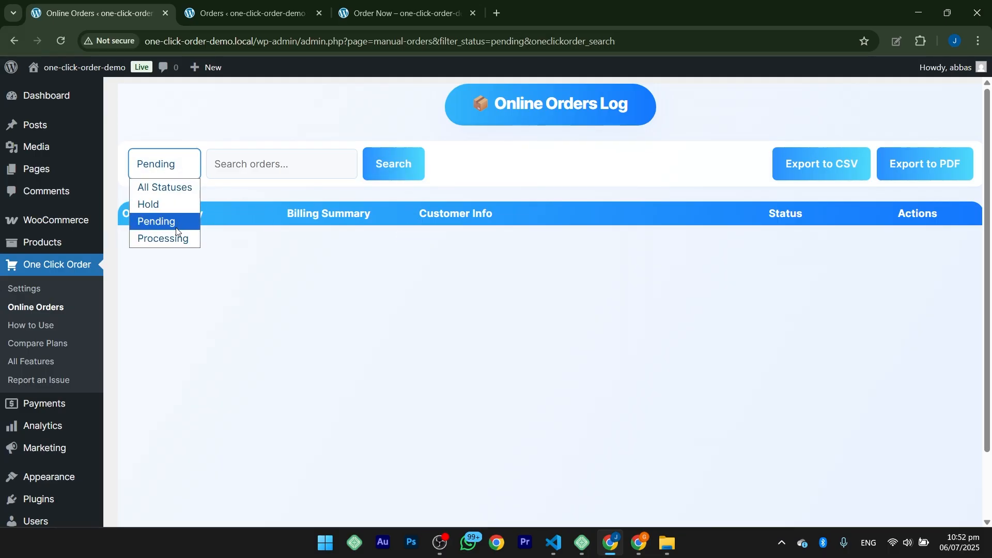
pyautogui.click(164, 239)
pyautogui.click(378, 170)
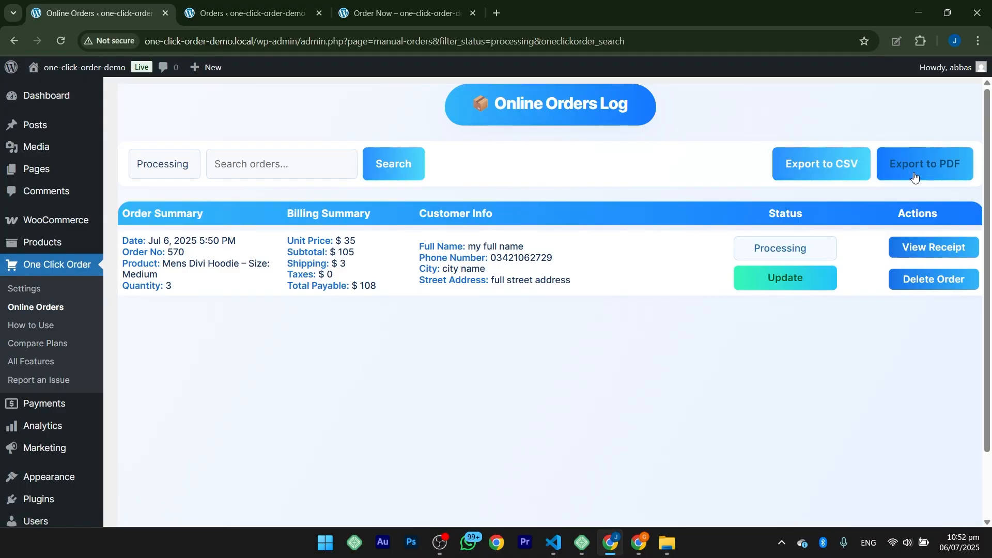
# Step: Export the filtered orders to CSV, inspect the exported file in Excel and return to the Online Orders log
pyautogui.click(832, 170)
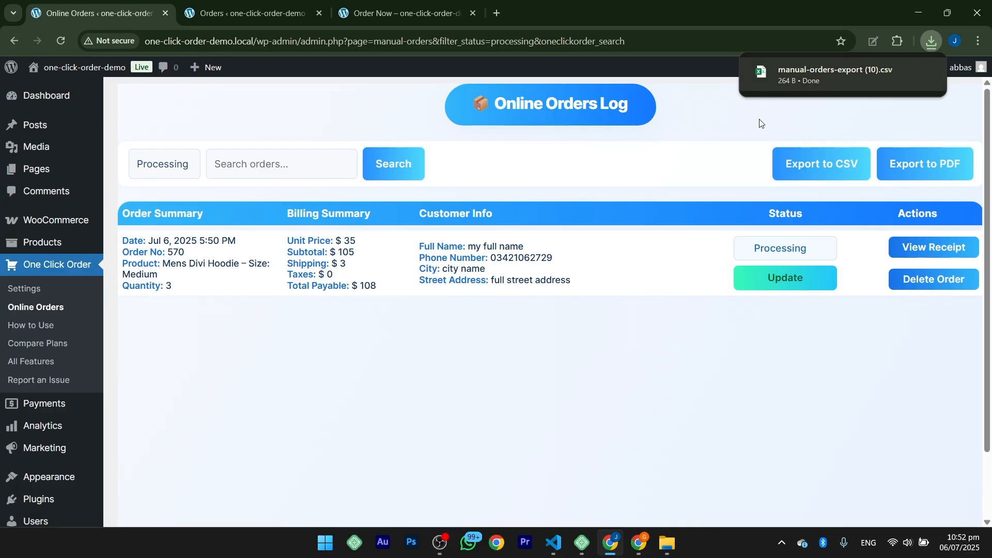
pyautogui.click(805, 82)
pyautogui.doubleClick(99, 145)
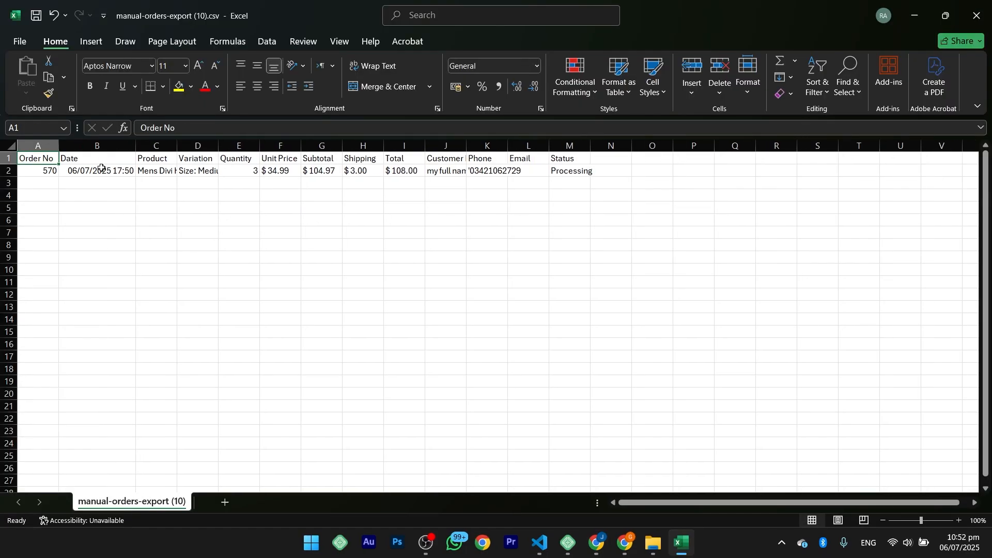
pyautogui.hotkey('alt', 'Tab')
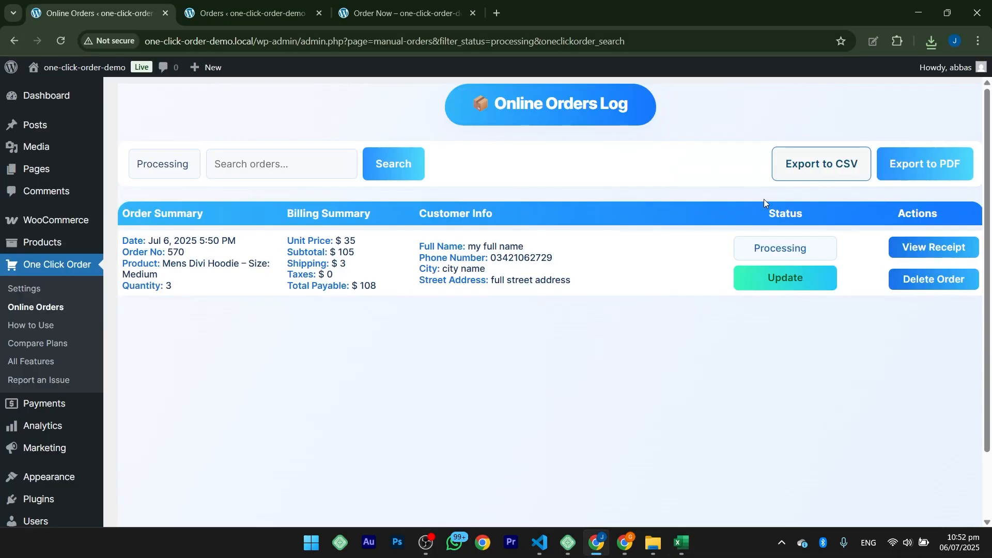
# Step: Export the filtered orders to PDF, keep the blocked download, inspect it in Acrobat and close it
pyautogui.click(930, 165)
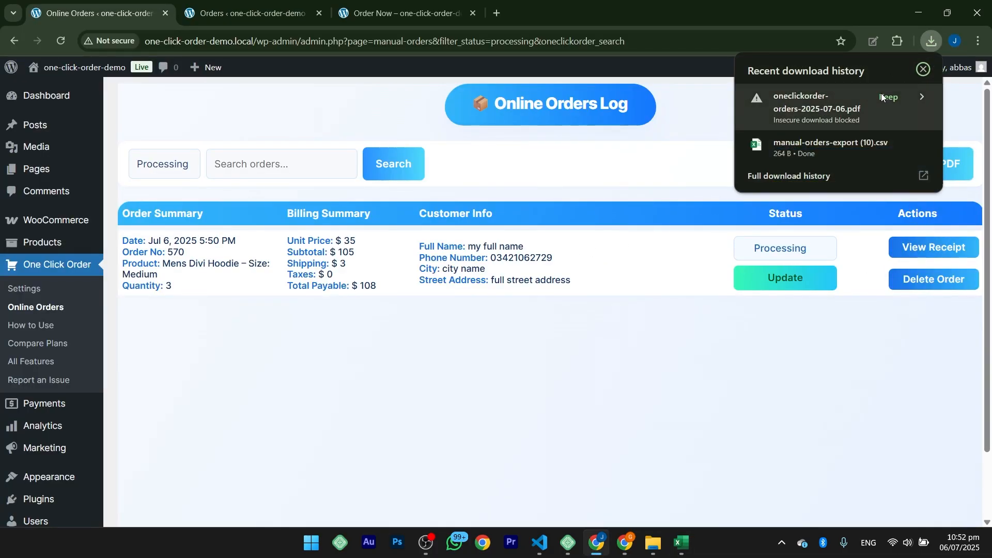
pyautogui.click(889, 97)
pyautogui.click(859, 101)
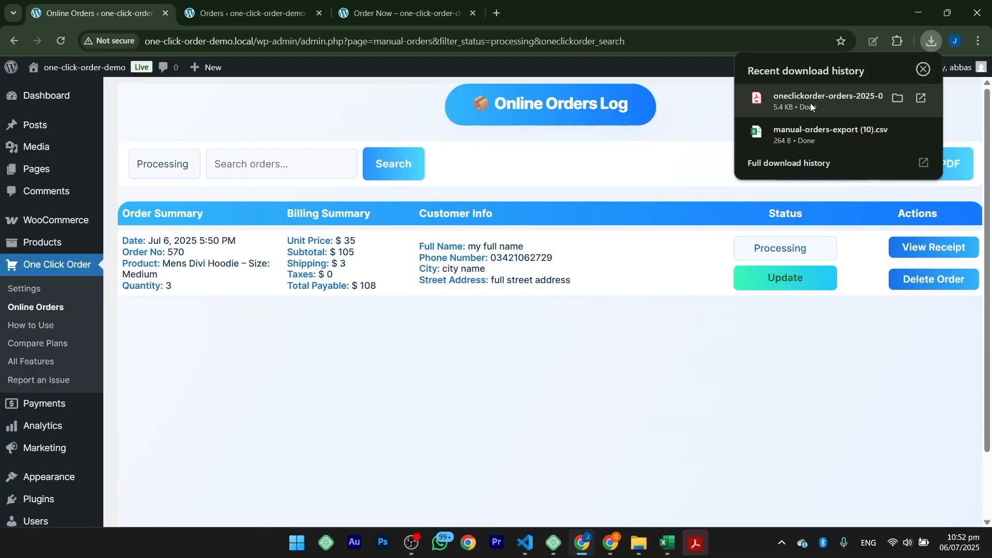
pyautogui.click(624, 11)
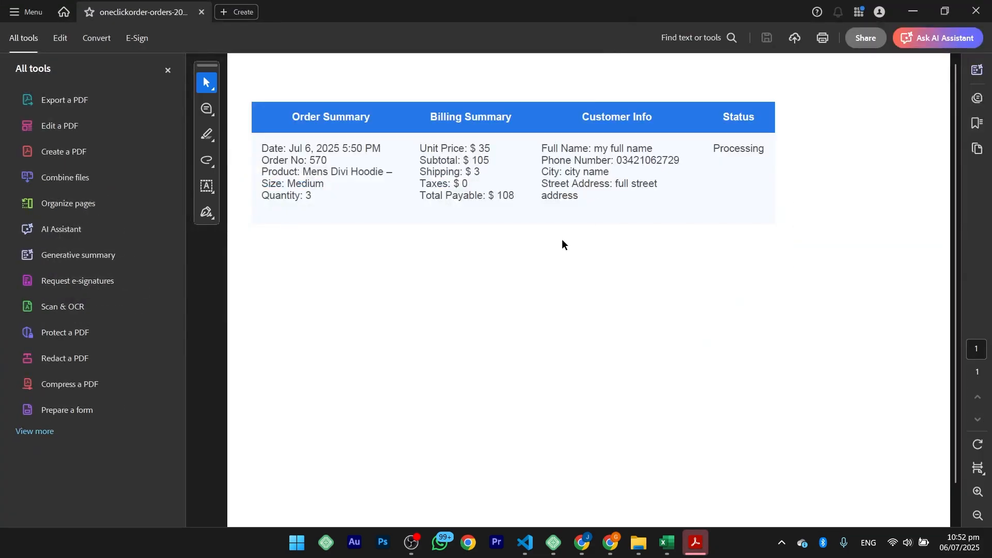
pyautogui.click(978, 11)
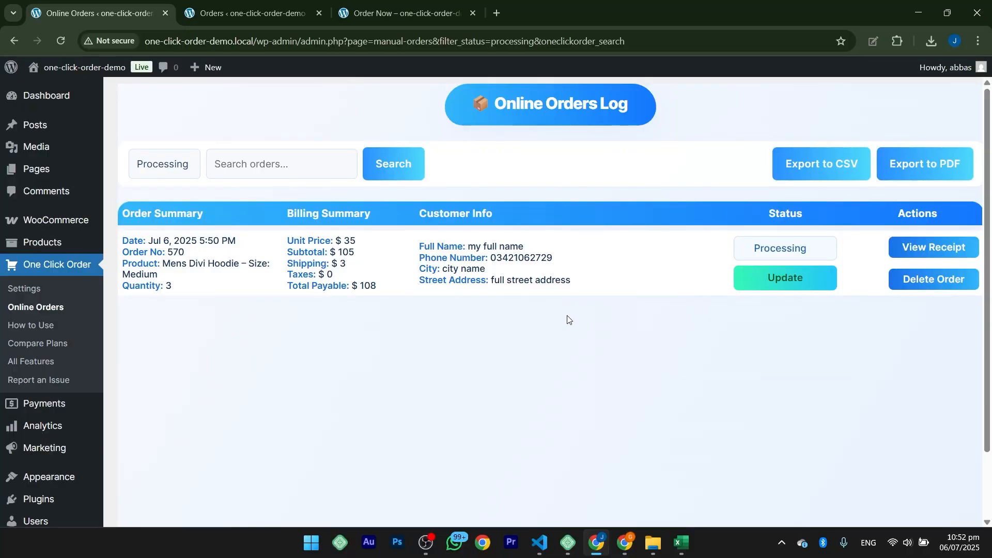
pyautogui.scroll(-3, 540, 347)
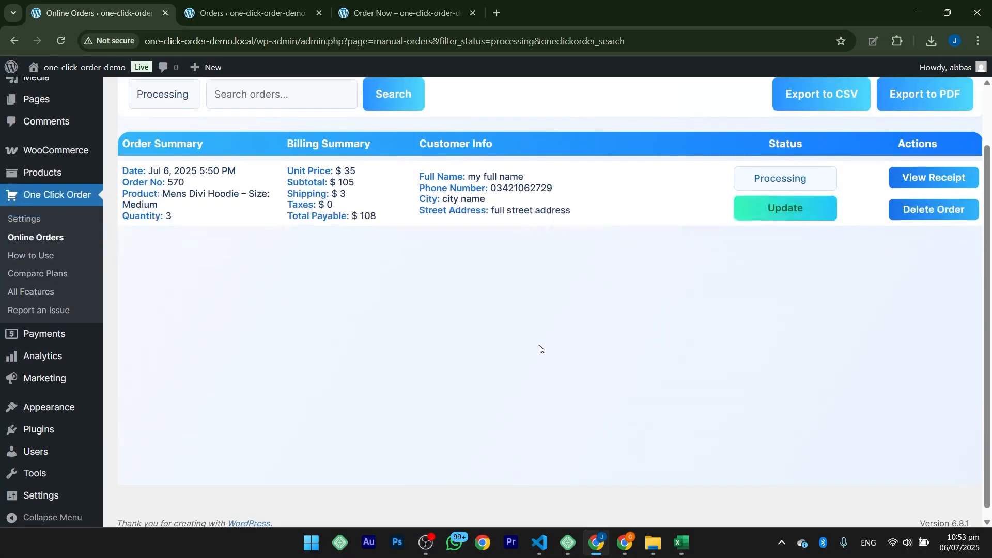